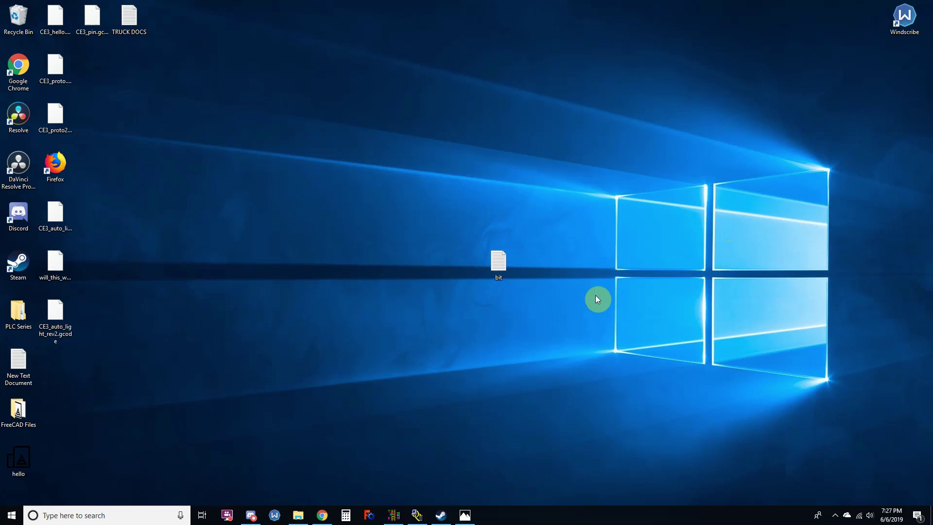
Step: Open RSLinx's Configure Drivers dialog and select RS-232 DF1 devices as the driver type
left_click(418, 515)
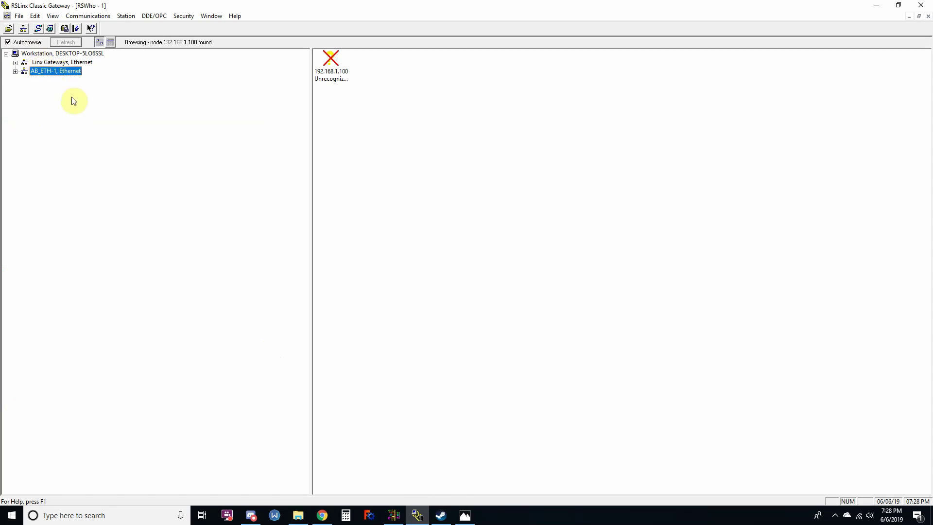
left_click(40, 29)
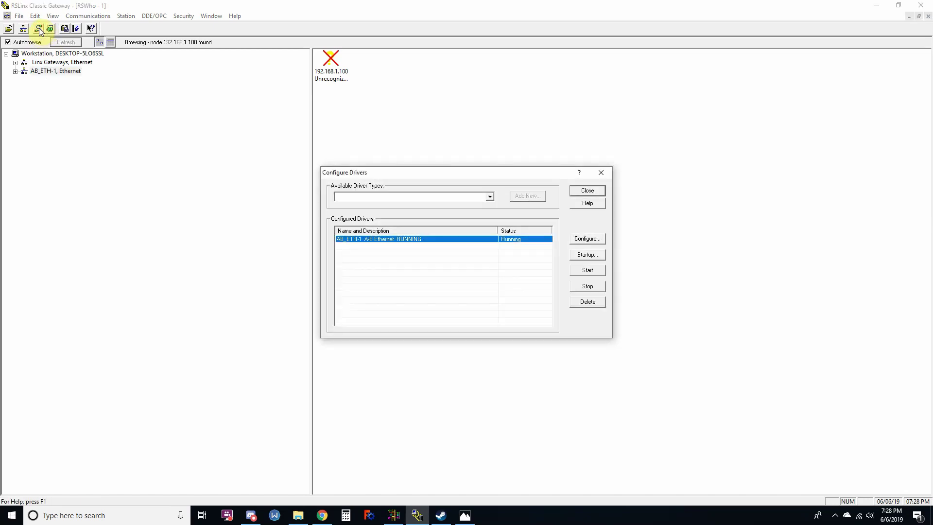
left_click(490, 196)
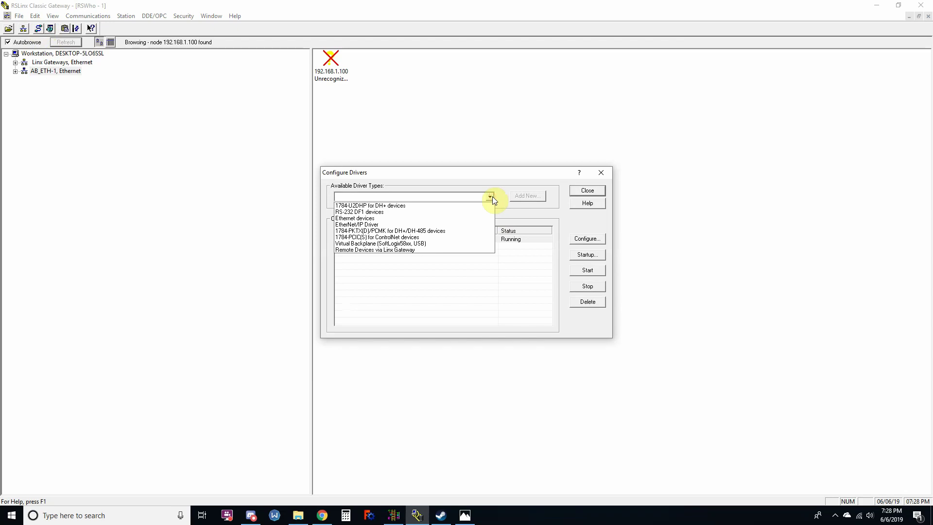
left_click(427, 212)
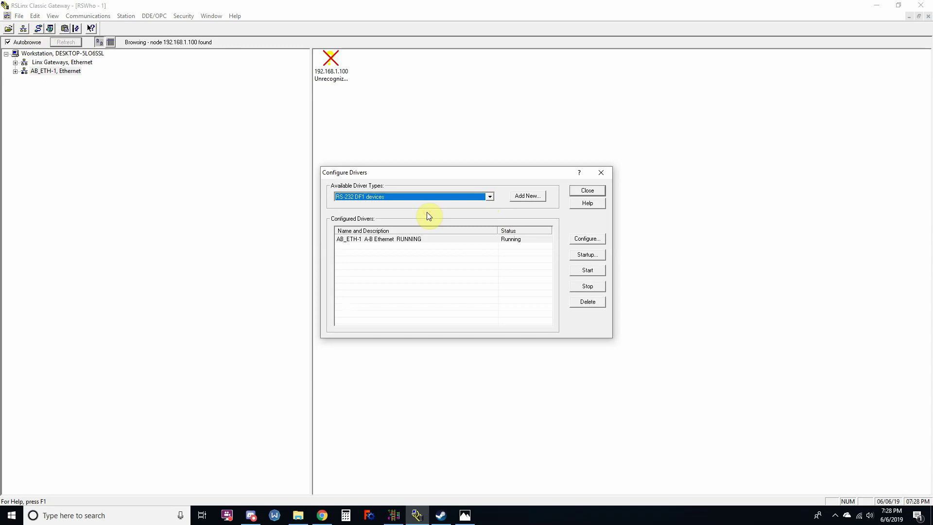
Step: Add the AB_DF1-1 driver and browse the comm port list, briefly picking COM5
left_click(526, 196)
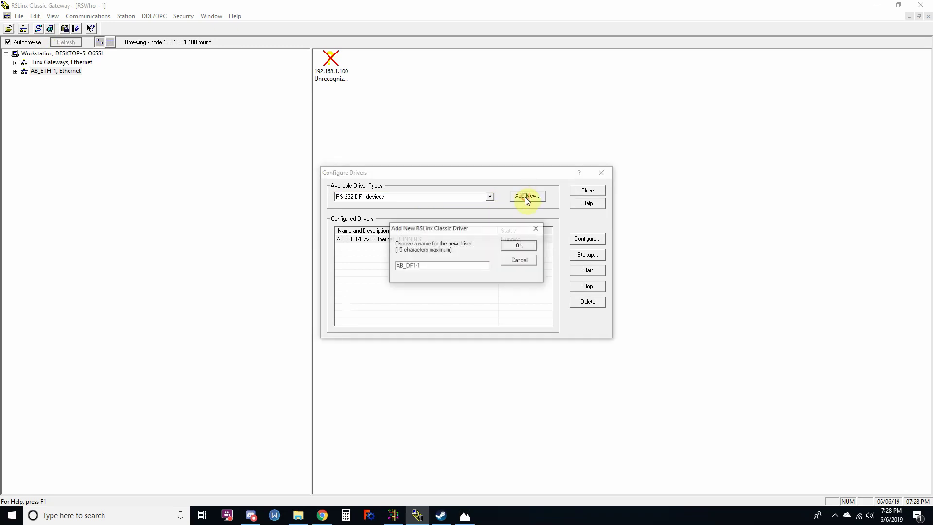
left_click(519, 246)
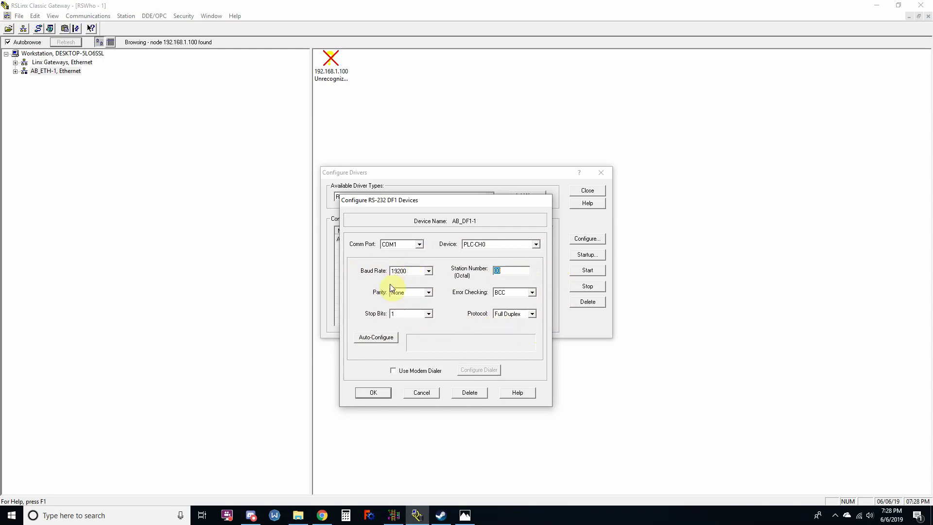
left_click(401, 245)
left_click(419, 247)
left_click(419, 245)
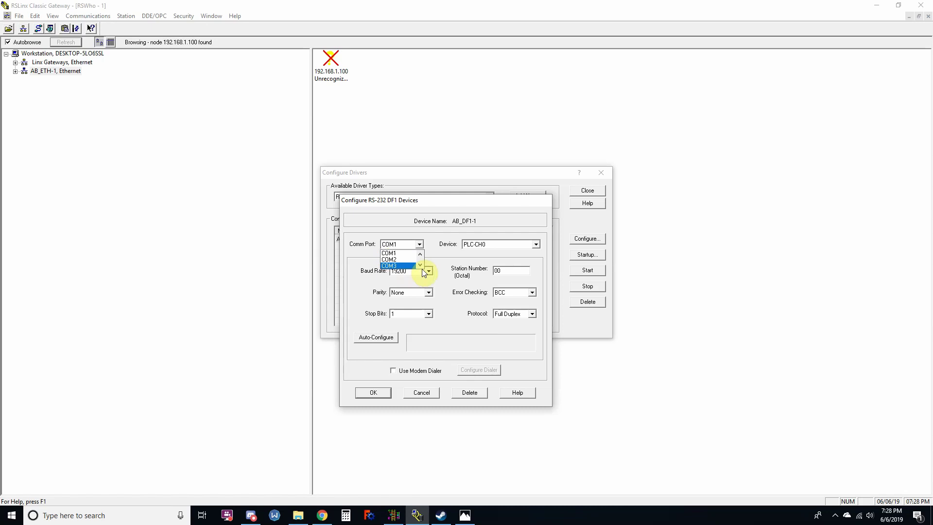
left_click(419, 265)
left_click(420, 265)
left_click(394, 265)
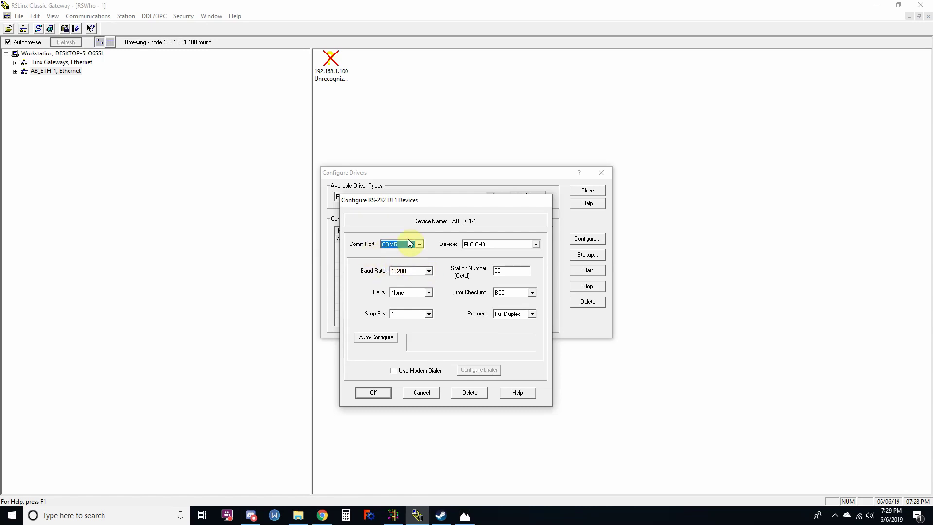
Step: Set the comm port back to COM1 and run Auto-Configure, which fails to find baud and parity
left_click(418, 243)
left_click(367, 264)
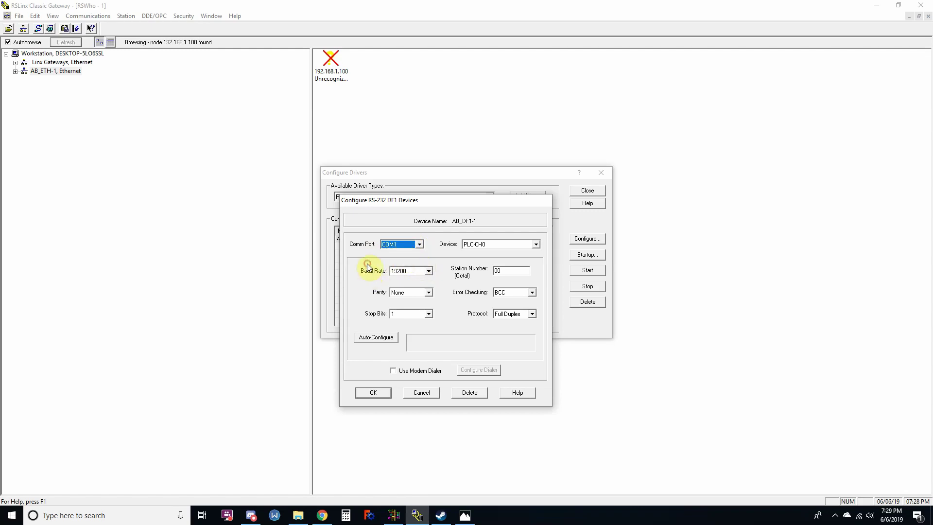
left_click(408, 247)
left_click(419, 244)
left_click(377, 336)
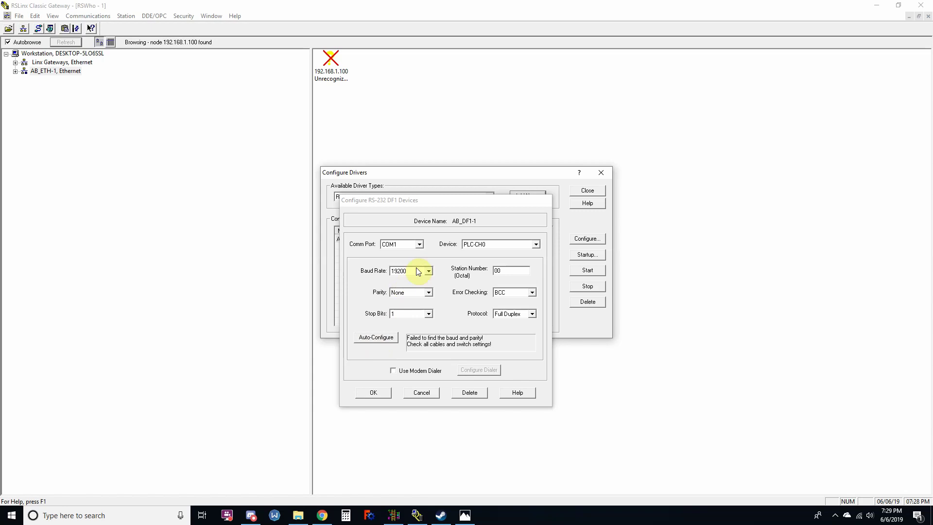
Step: Switch the AB_DF1-1 comm port to COM5 and run Auto-Configure
left_click(420, 244)
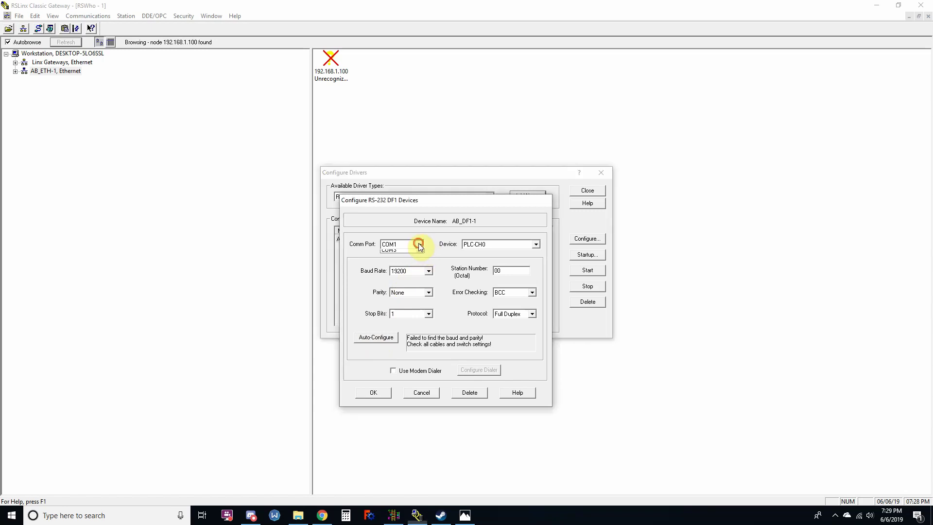
left_click(420, 266)
left_click(421, 266)
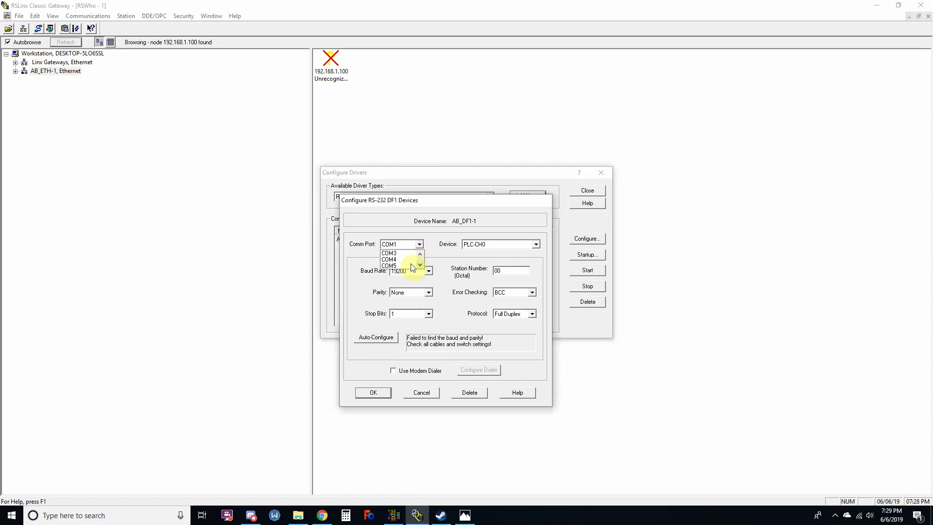
left_click(399, 265)
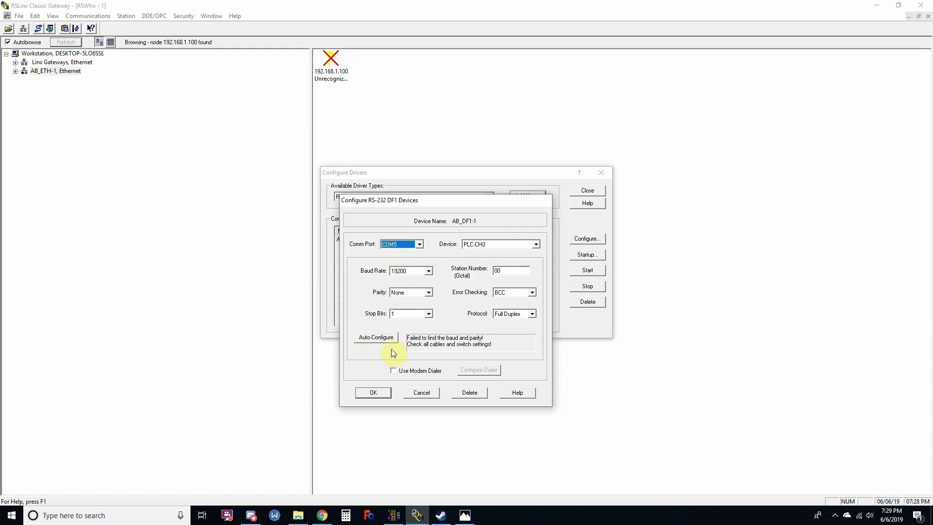
left_click(375, 336)
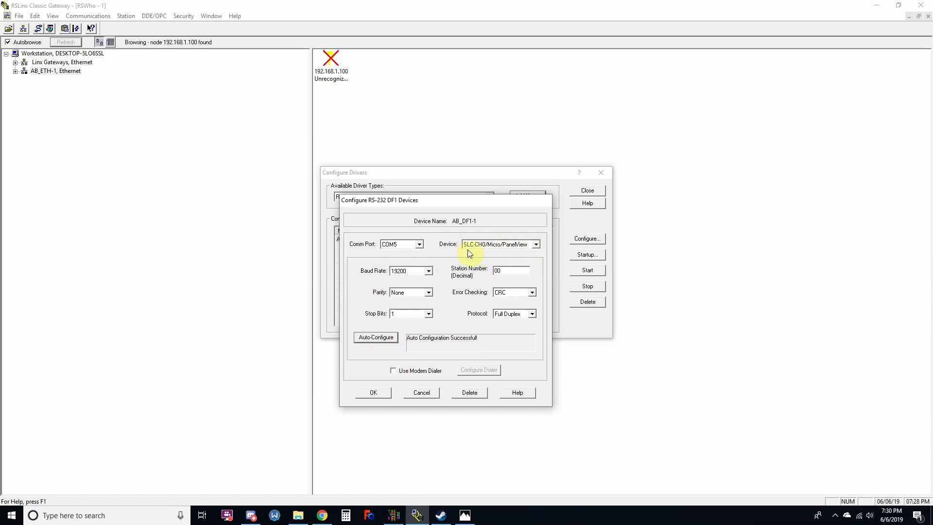
Step: Change the device to SLC-CH0/Micro/PanelView, re-run Auto-Configure and save the driver
left_click(536, 245)
scroll(500, 265, "up", 3)
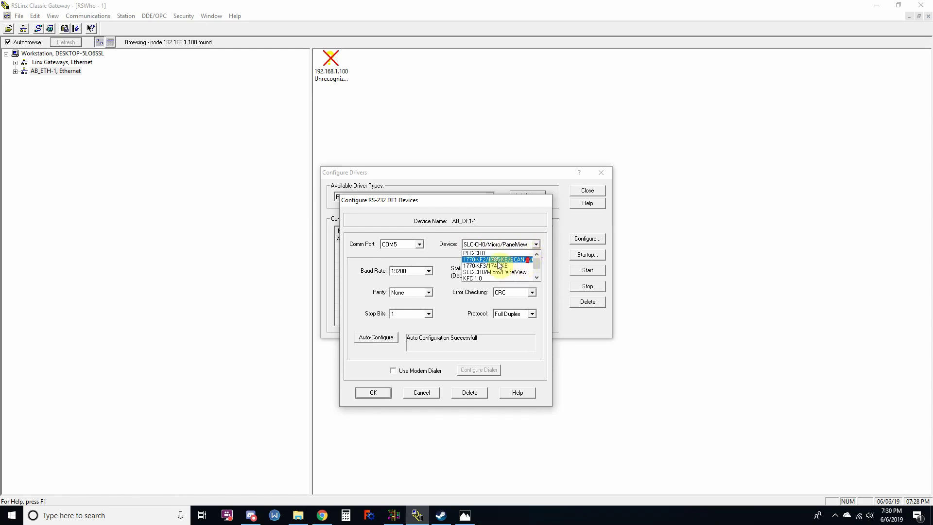
left_click(498, 258)
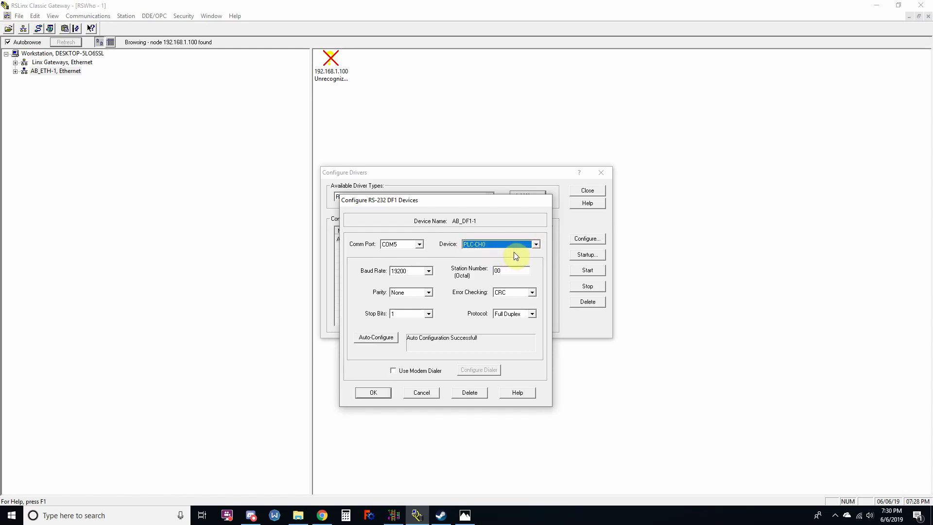
left_click(374, 338)
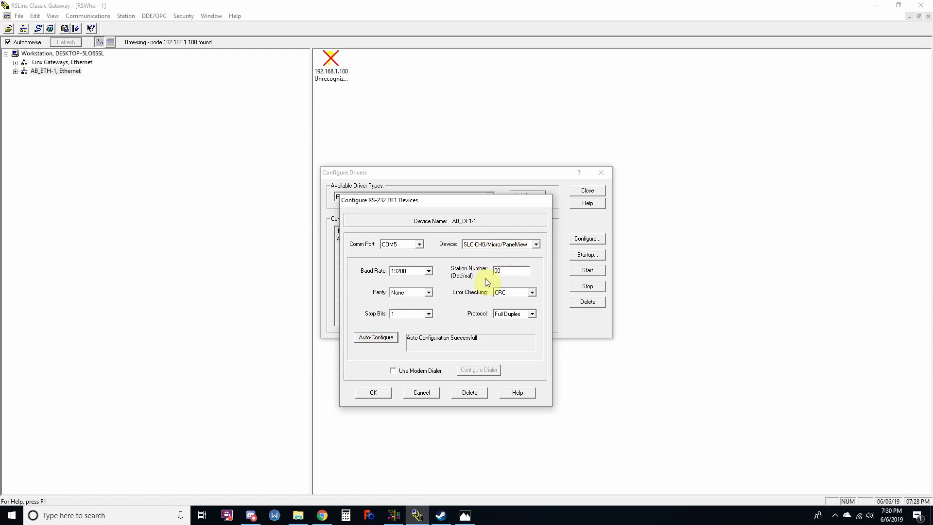
left_click(373, 393)
Step: Close Configure Drivers and select the MicroLogix 1100 at node 01 under AB_DF1-1's DH-485 network
left_click(587, 191)
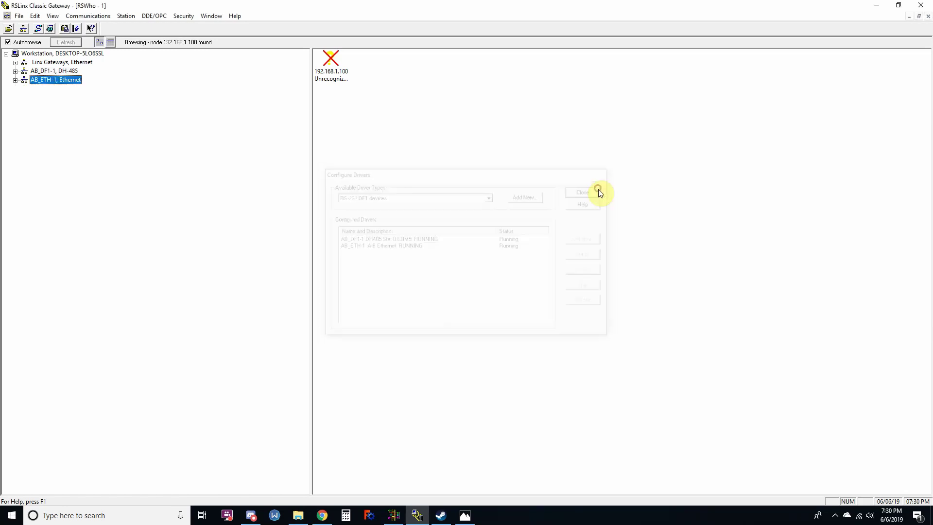
left_click(15, 71)
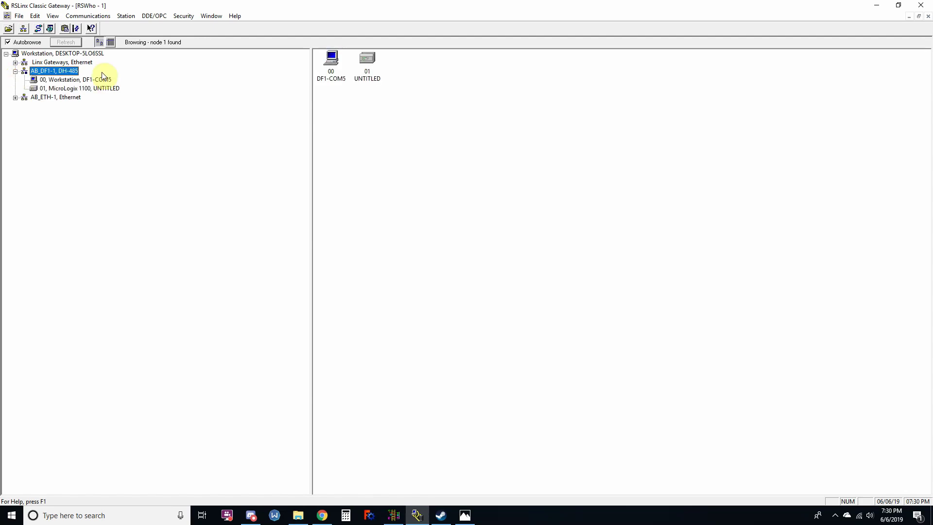
left_click(107, 90)
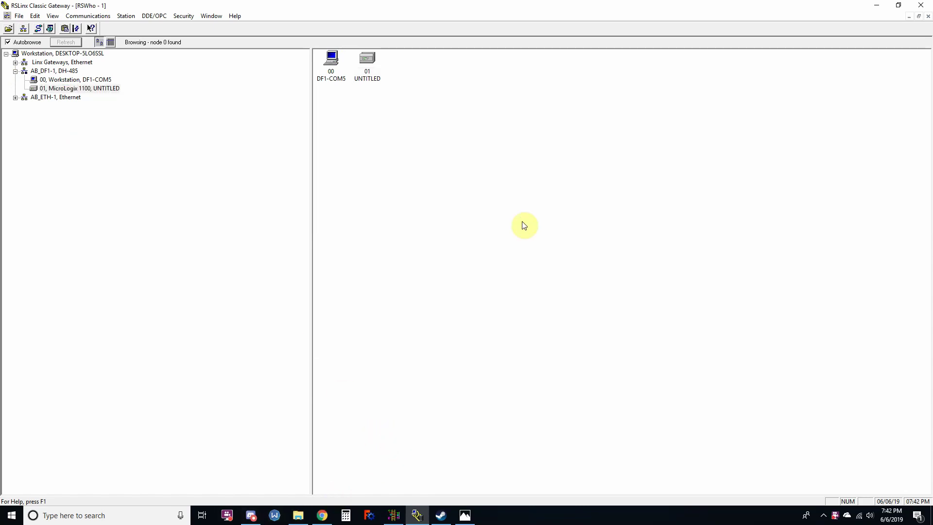
left_click(107, 89)
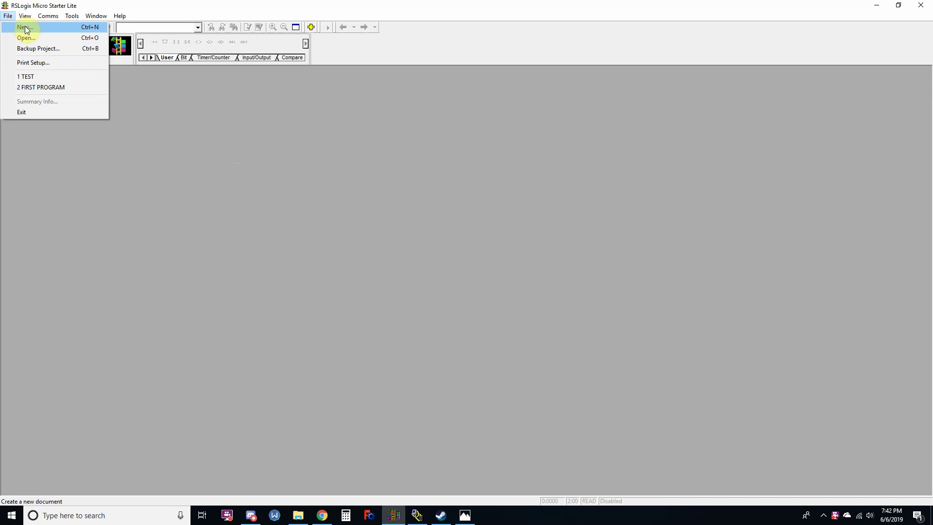
Step: Create a new MicroLogix 1100 Series B project using the AB_DF1-1 driver and select rung 0000
left_click(22, 28)
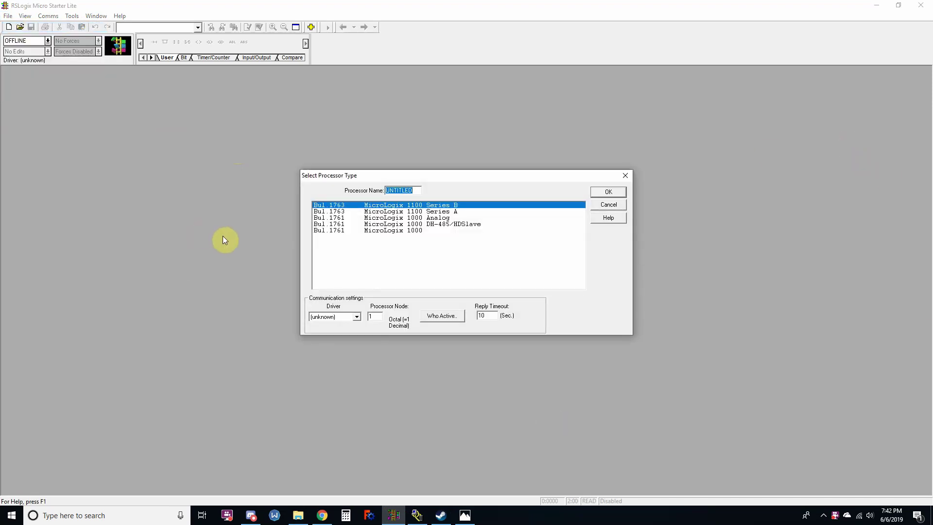
left_click(413, 205)
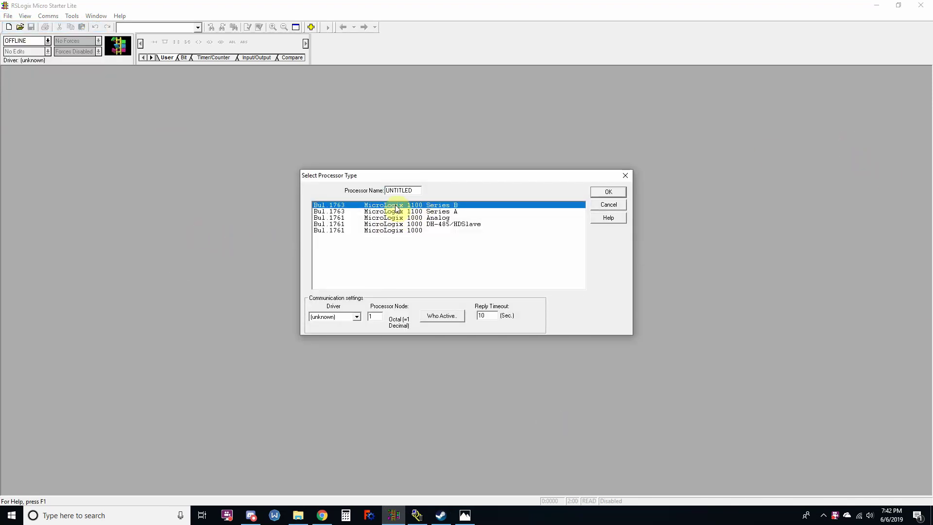
left_click(346, 320)
left_click(327, 334)
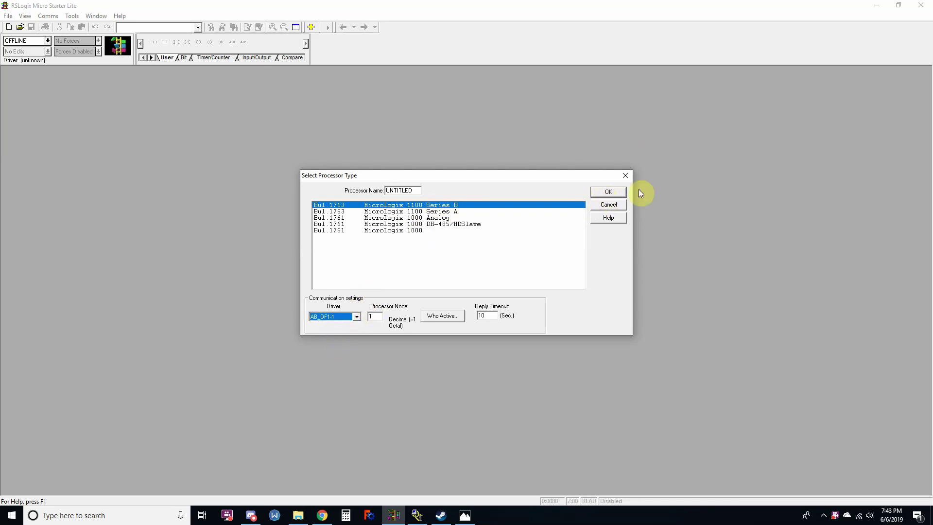
left_click(608, 192)
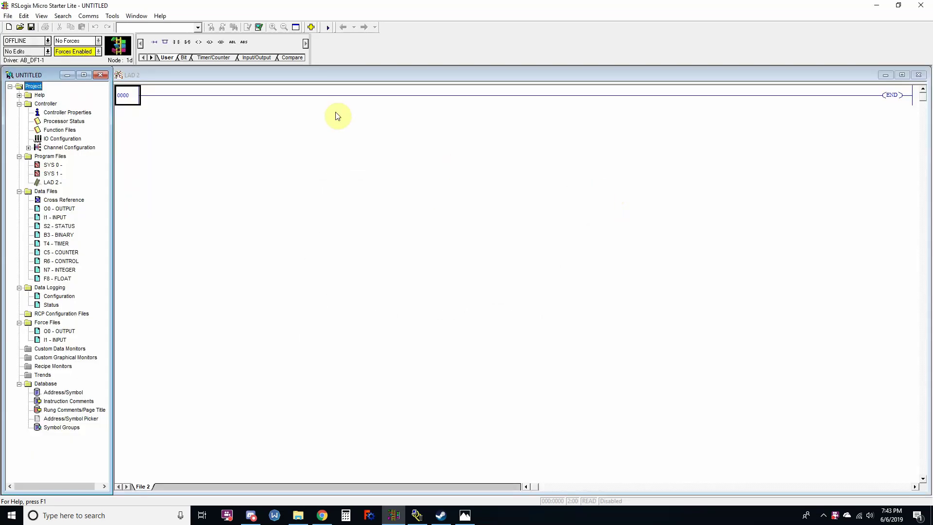
left_click(127, 97)
Step: Insert a new rung and dismiss the unknown-instruction error messages
double_click(128, 101)
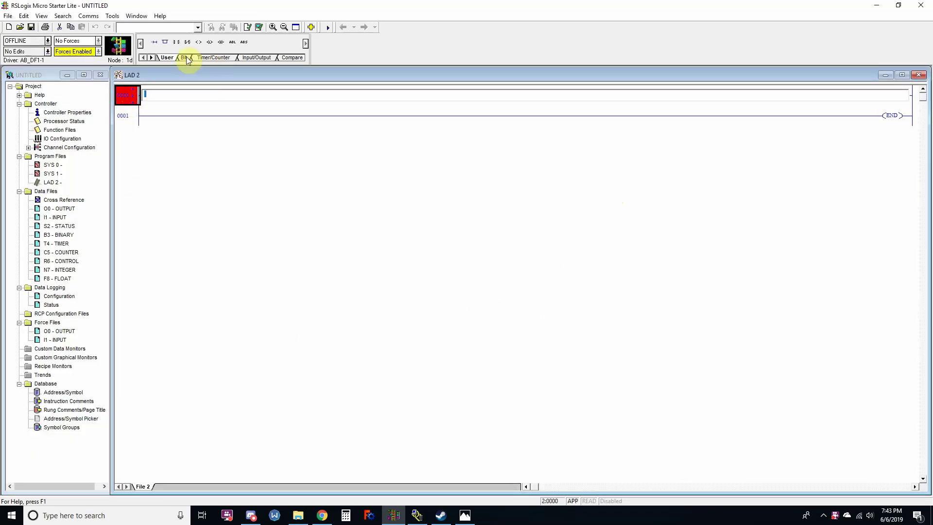
left_click(155, 140)
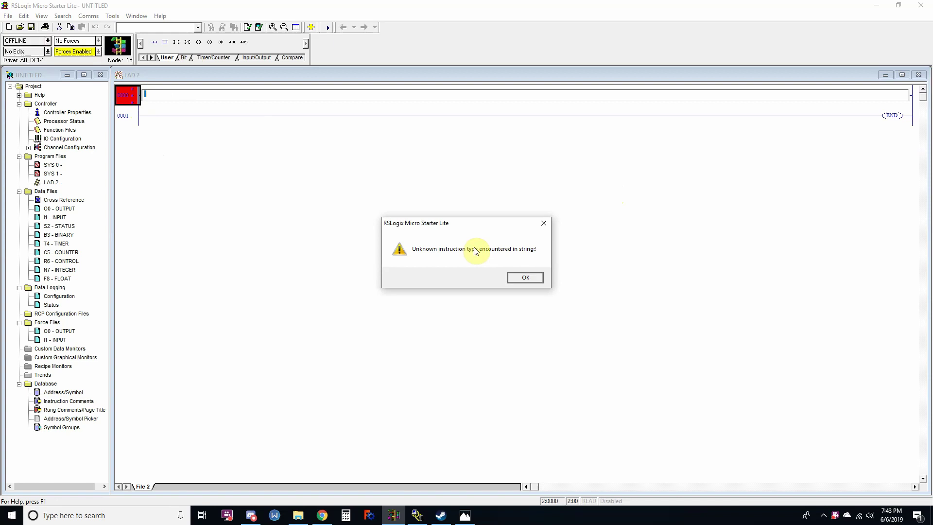
left_click(548, 287)
left_click(152, 77)
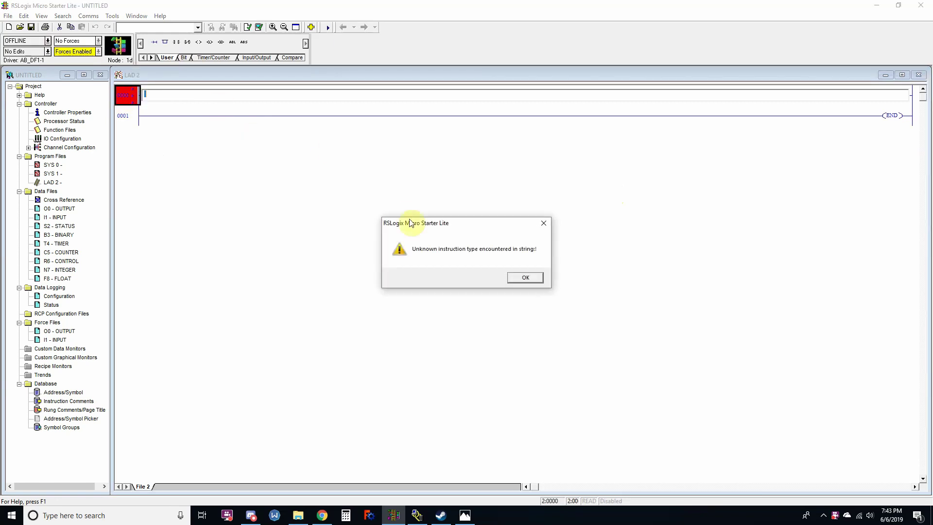
left_click(519, 277)
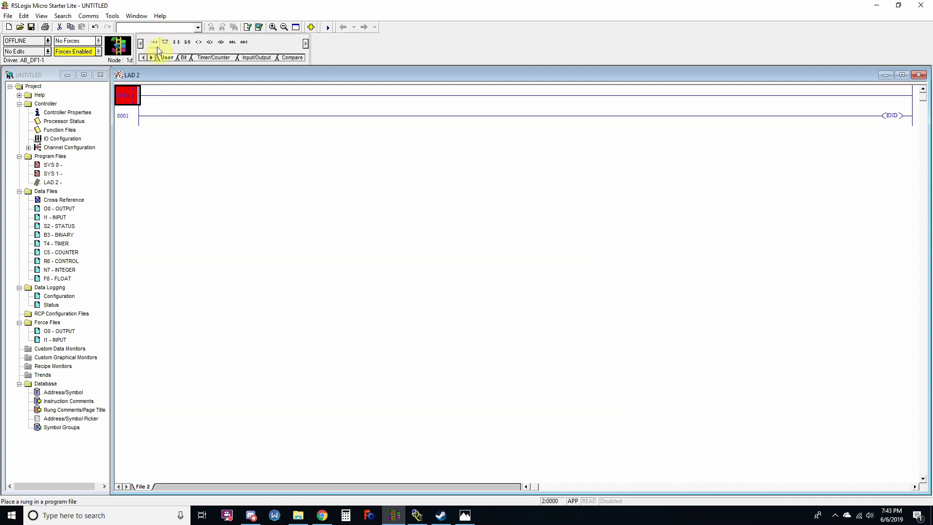
left_click(249, 241)
Step: Build rung 0000 with an XIC contact B3:0/0 driving a latch coil B3:1/0
left_click(178, 43)
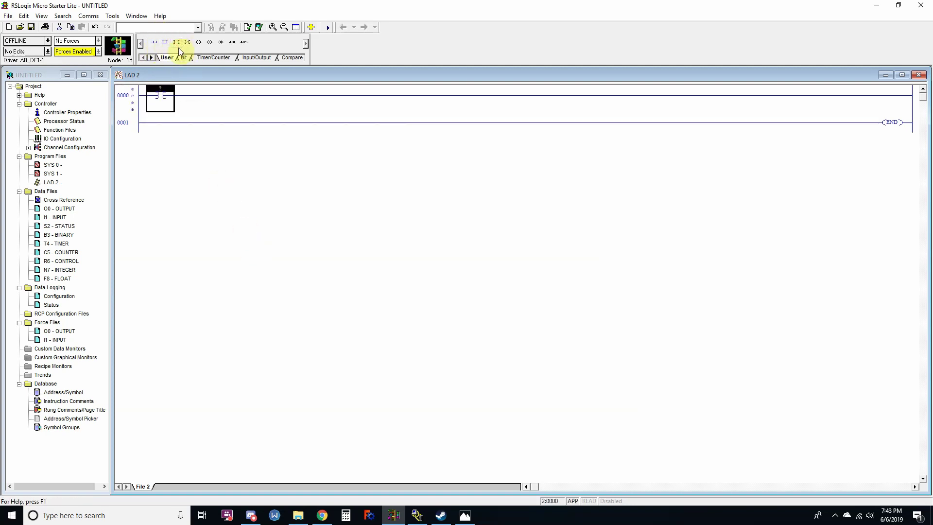
left_click(210, 42)
double_click(161, 88)
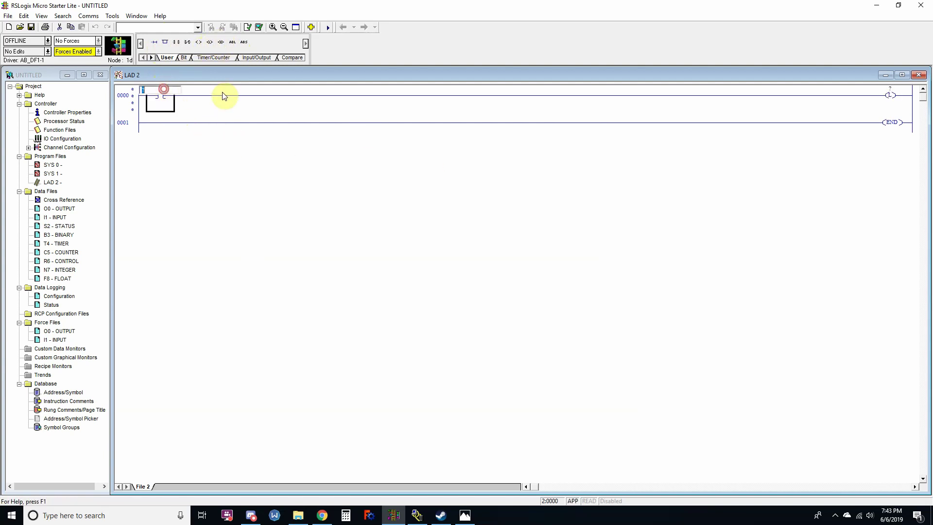
type("B3:")
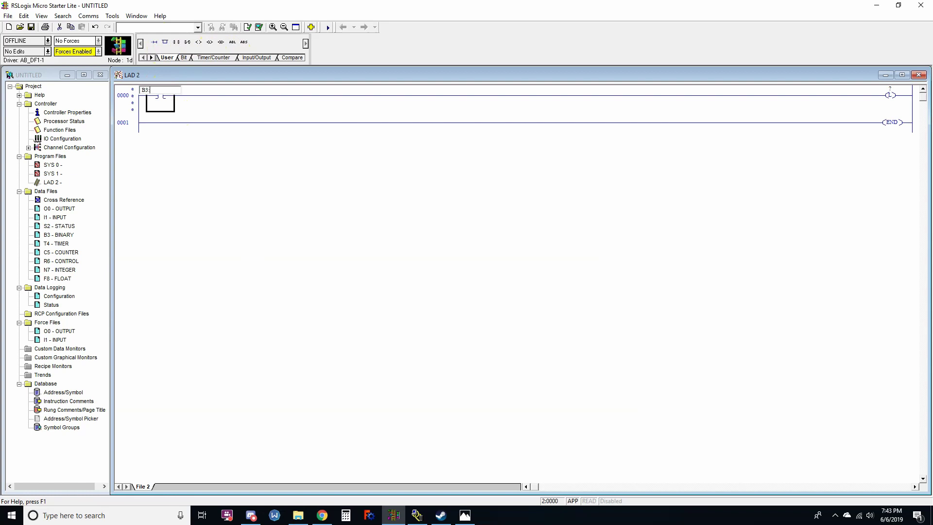
type("0/0")
key("Return")
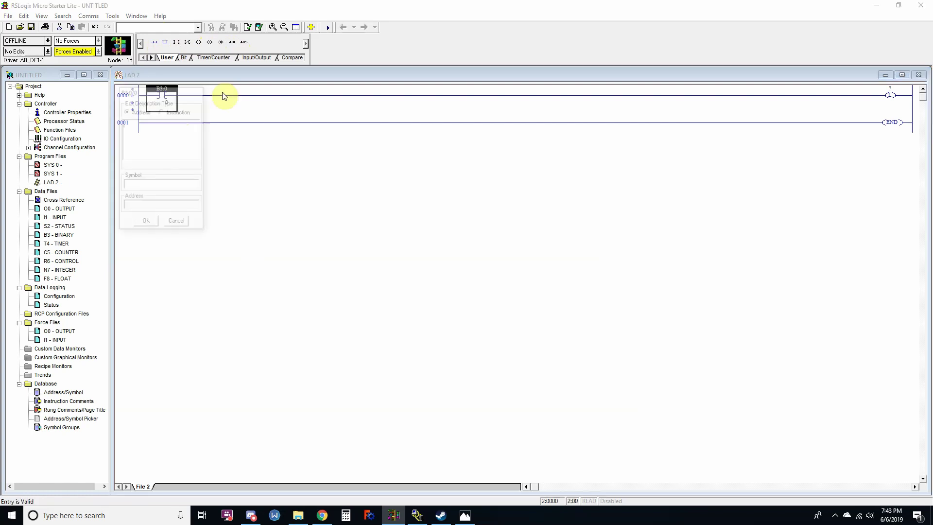
key("Return")
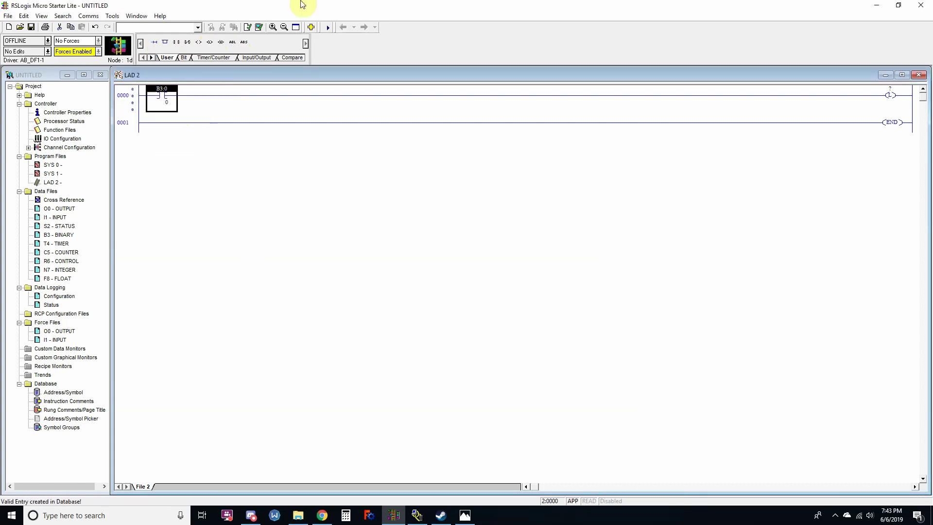
left_click(890, 96)
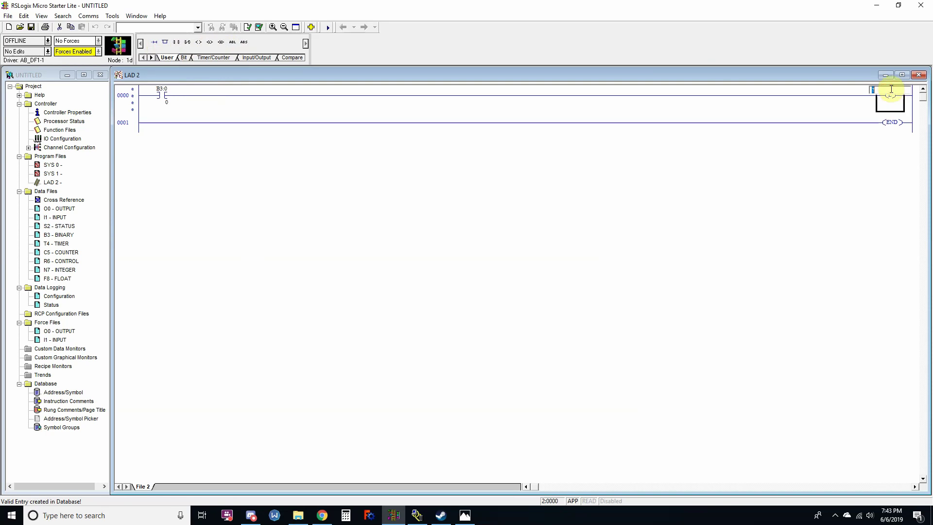
type("B3:1/0")
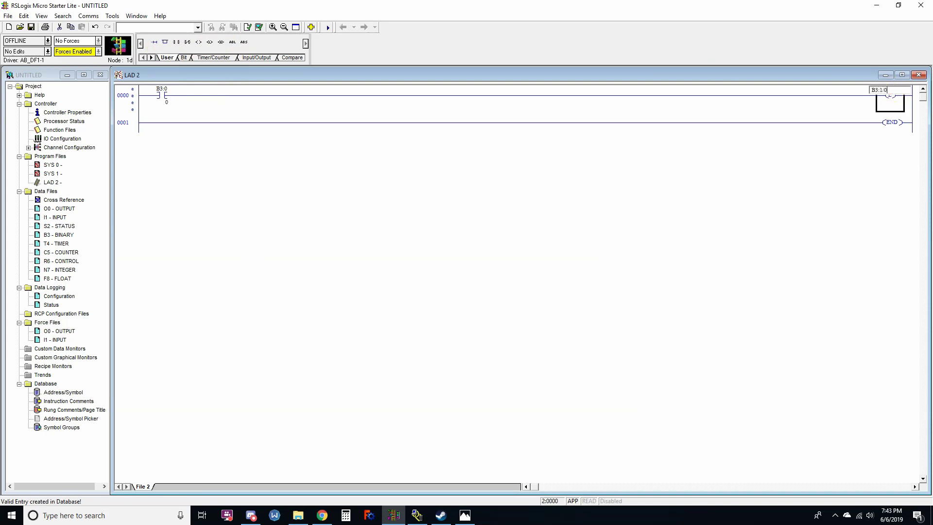
key("Return")
key("Return")
Step: Verify the program and save it as test, replacing the existing file
left_click(258, 26)
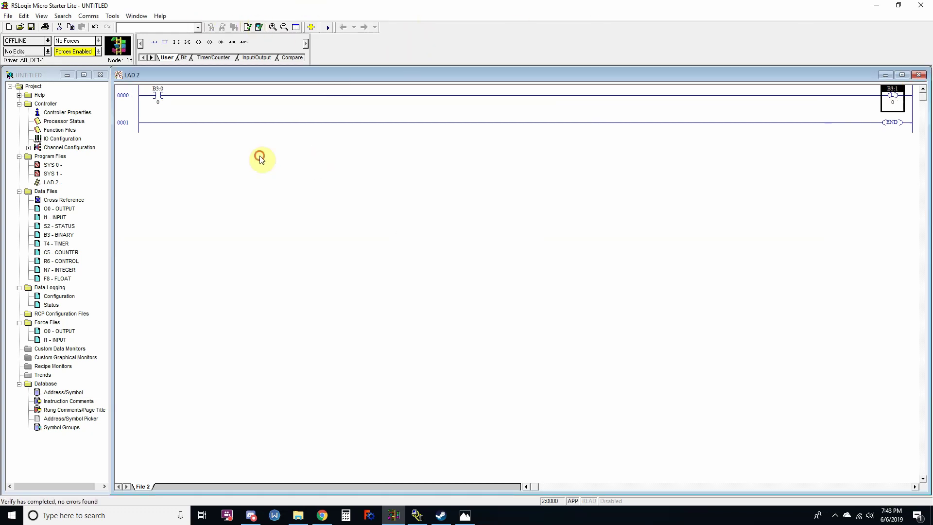
left_click(34, 23)
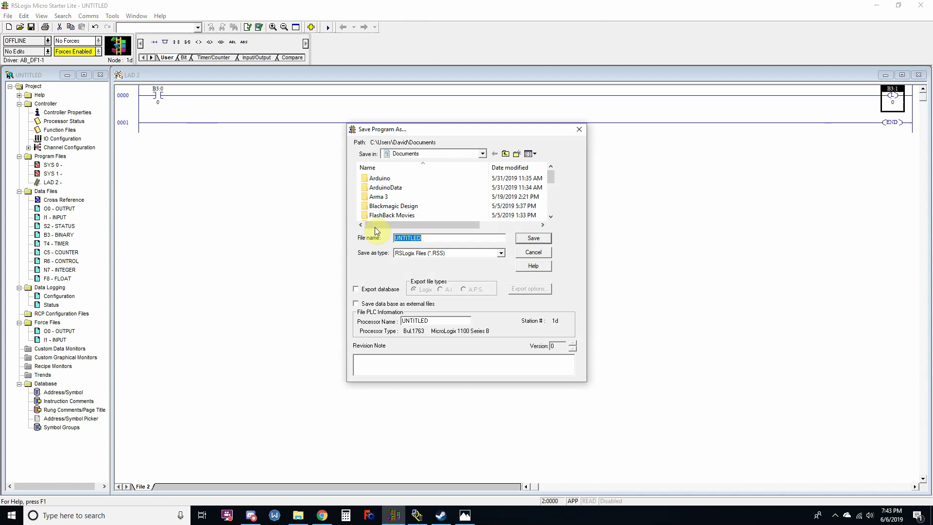
type("test")
left_click(532, 238)
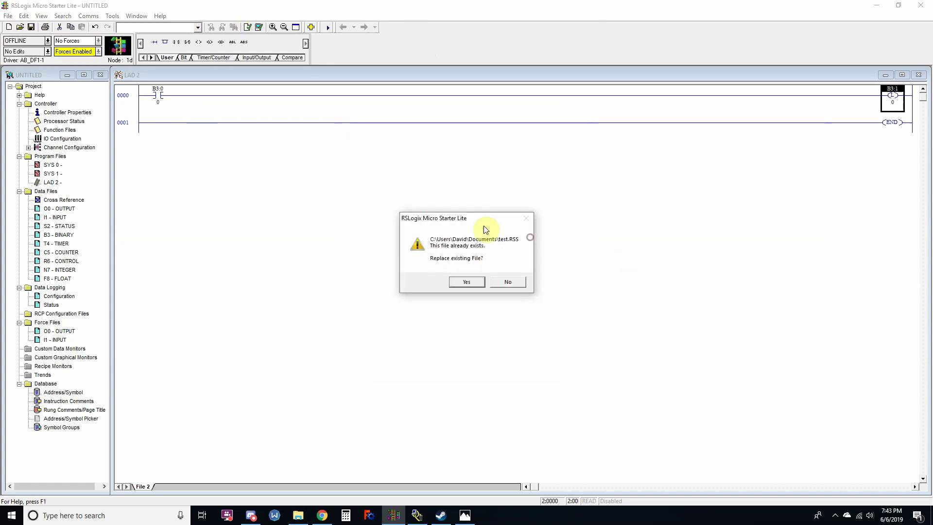
left_click(470, 282)
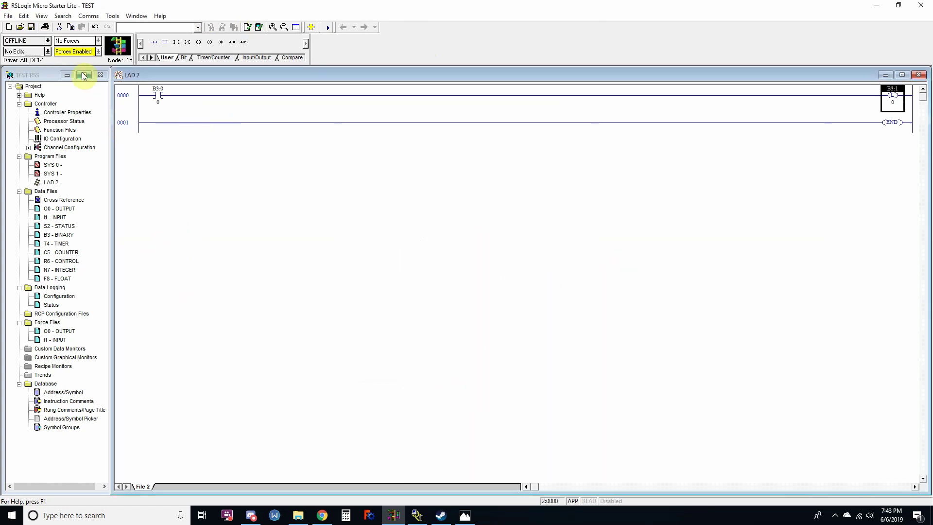
Step: In System Comms, select the MicroLogix 1100 at node 01 under AB_DF1-1's DH-485 network
left_click(90, 18)
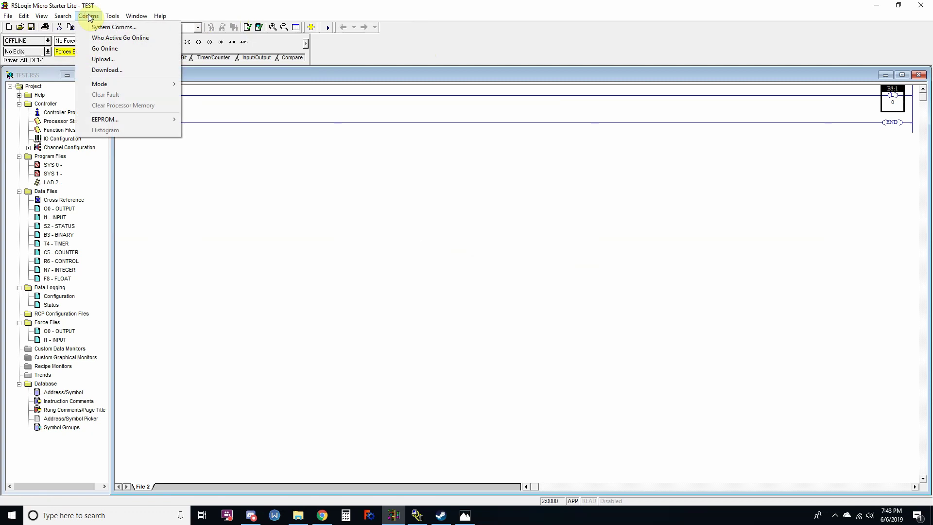
mouse_move(111, 17)
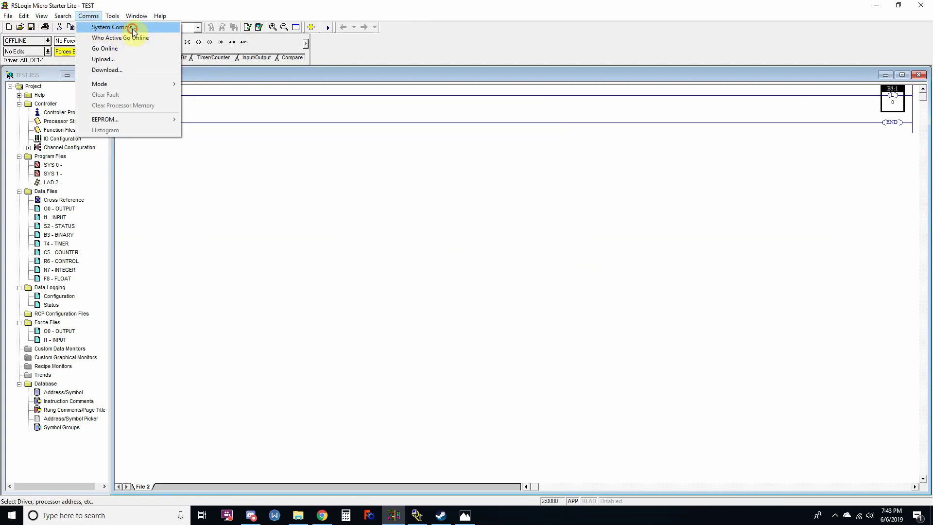
left_click(132, 28)
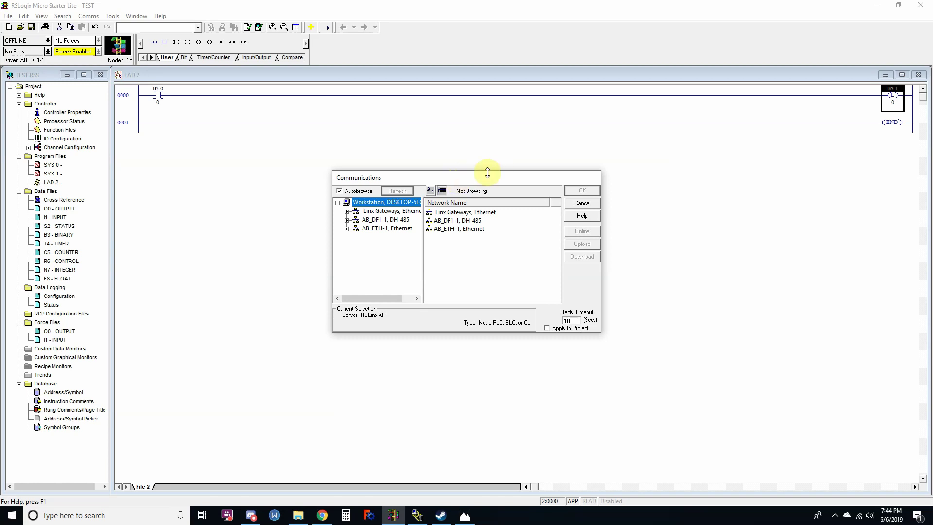
left_click_drag(421, 266, 439, 265)
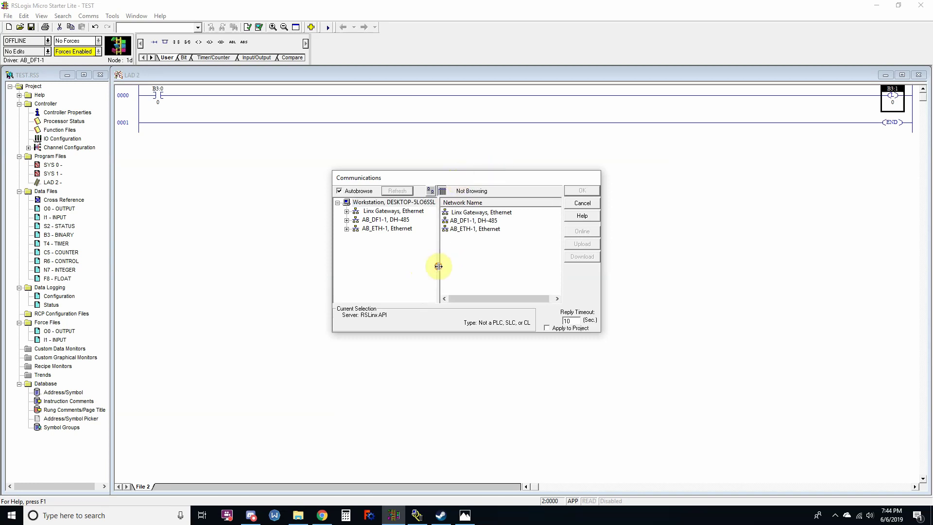
left_click_drag(601, 332, 660, 344)
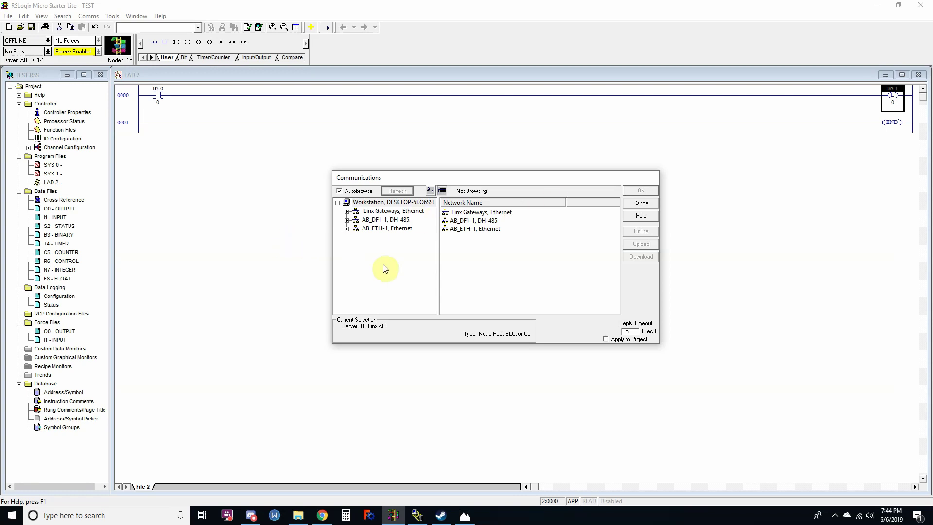
left_click(381, 220)
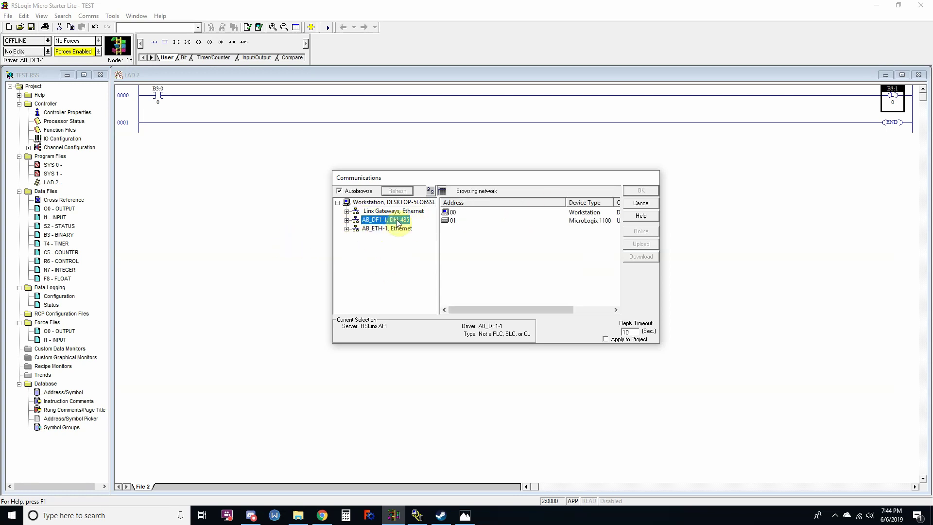
left_click(346, 219)
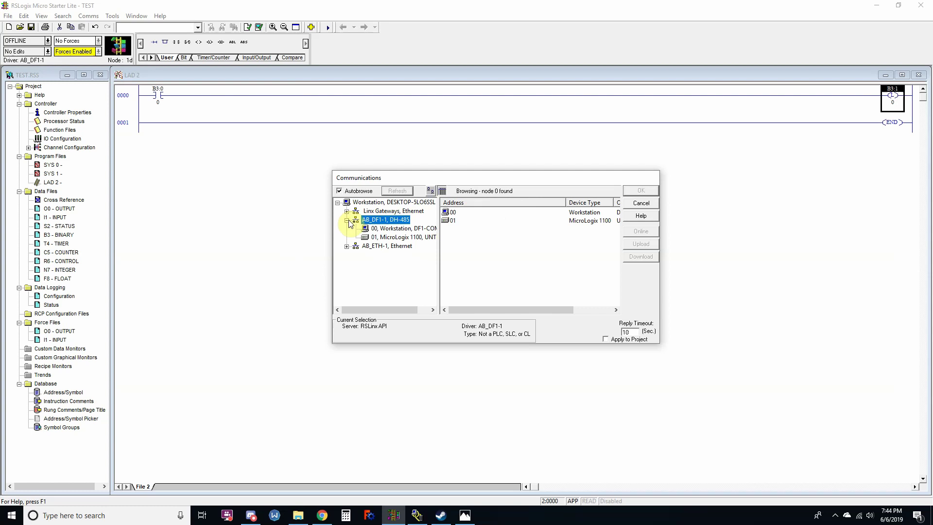
left_click(382, 237)
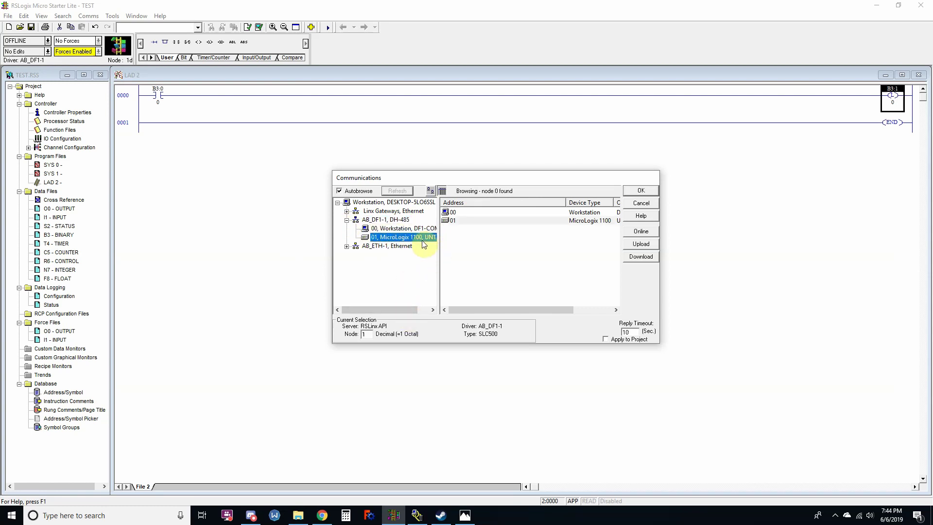
Step: Download TEST to the MicroLogix 1100, confirm the prompts, return to Run mode and go online
left_click(641, 257)
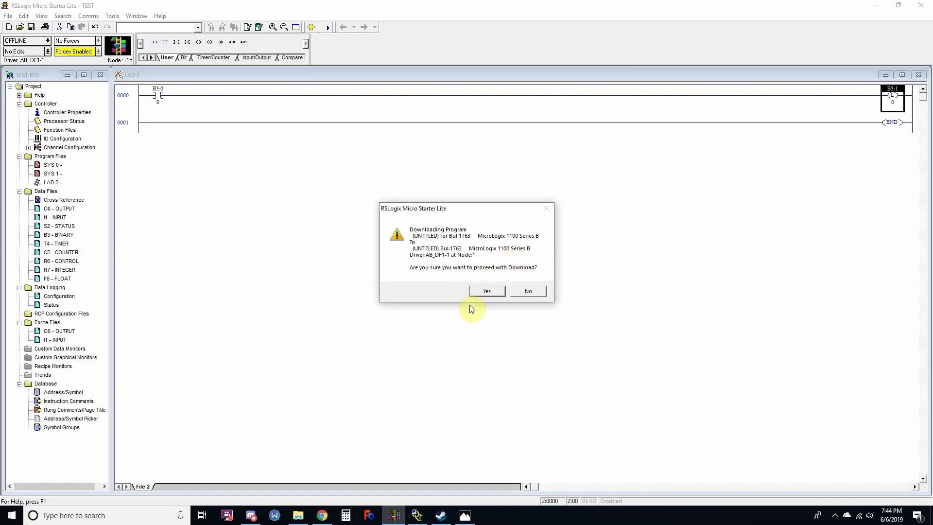
left_click(485, 292)
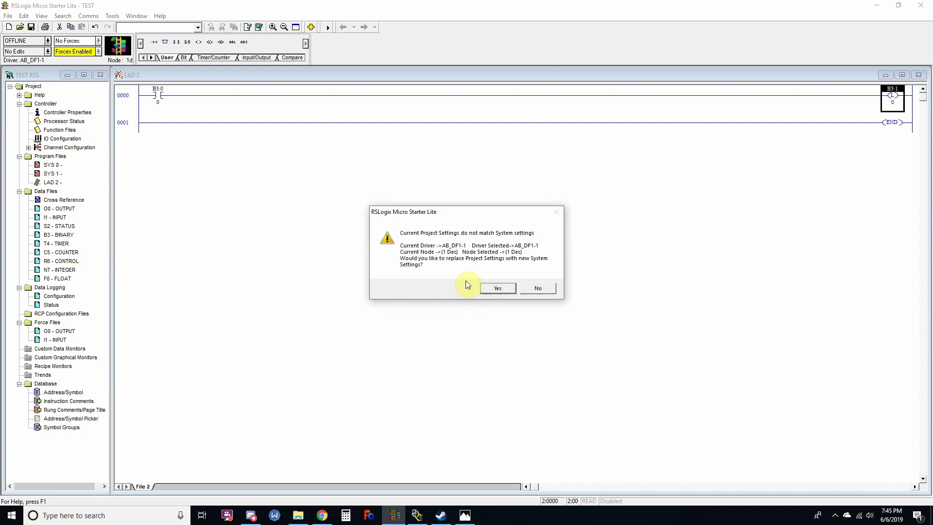
left_click(497, 287)
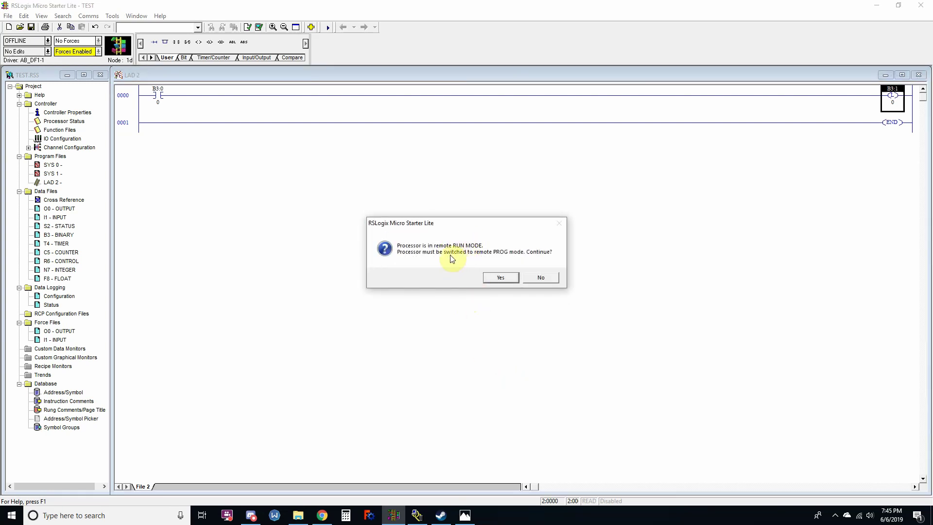
left_click(505, 276)
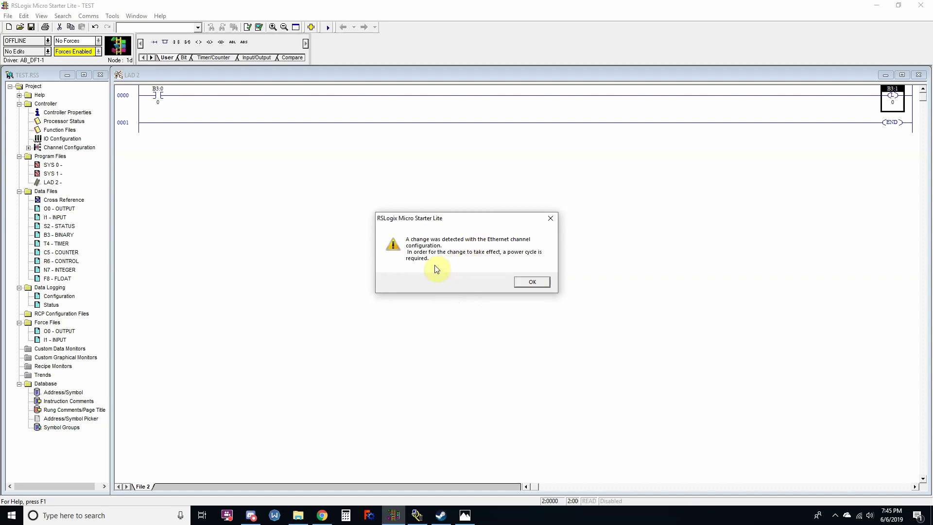
left_click(532, 282)
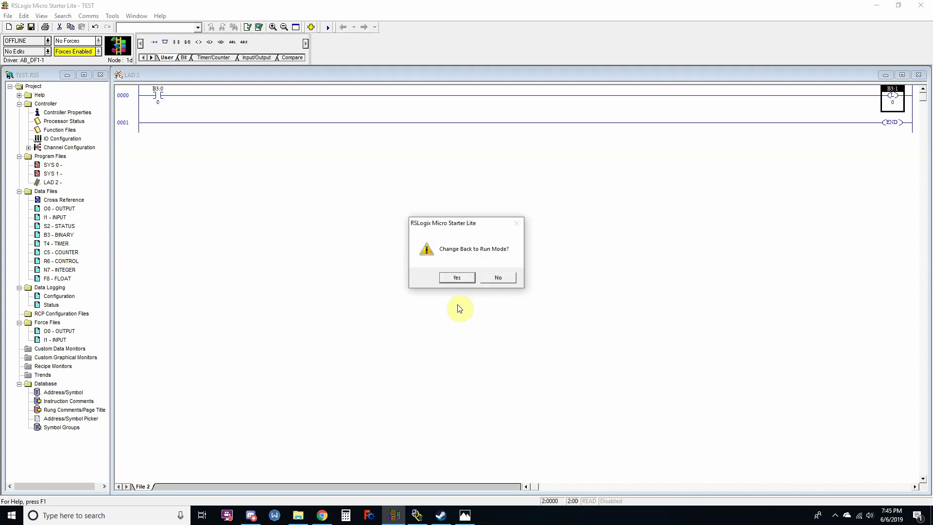
left_click(457, 278)
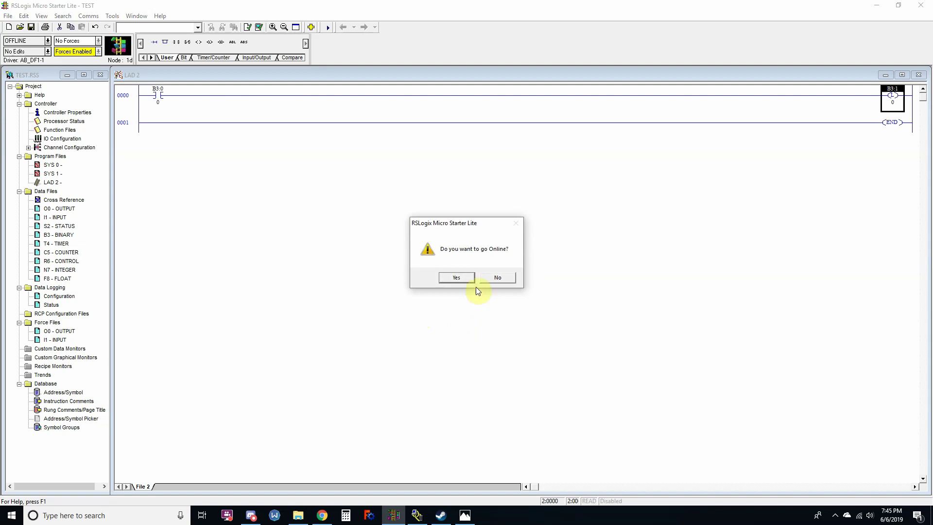
left_click(462, 278)
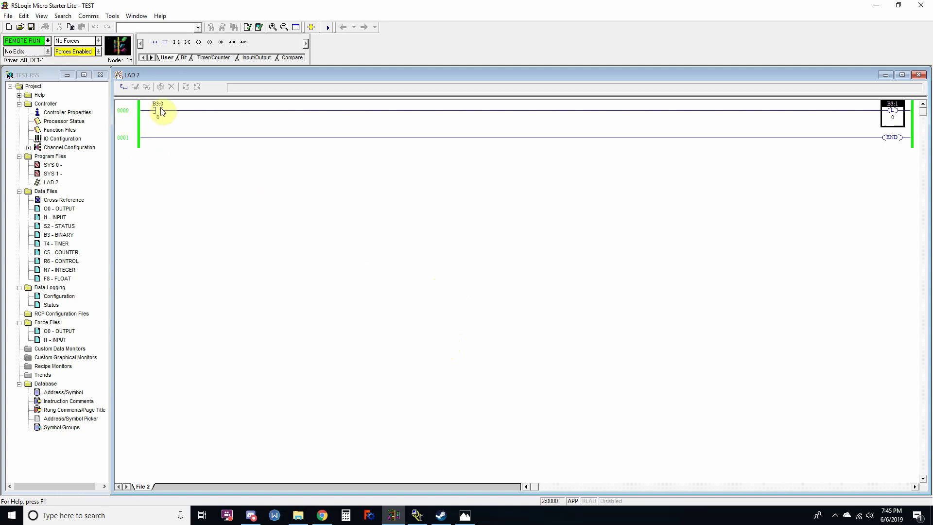
Step: Paste a copy of rung 0000 as rung 0001 and select the B3:0/0 contact
left_click(128, 115)
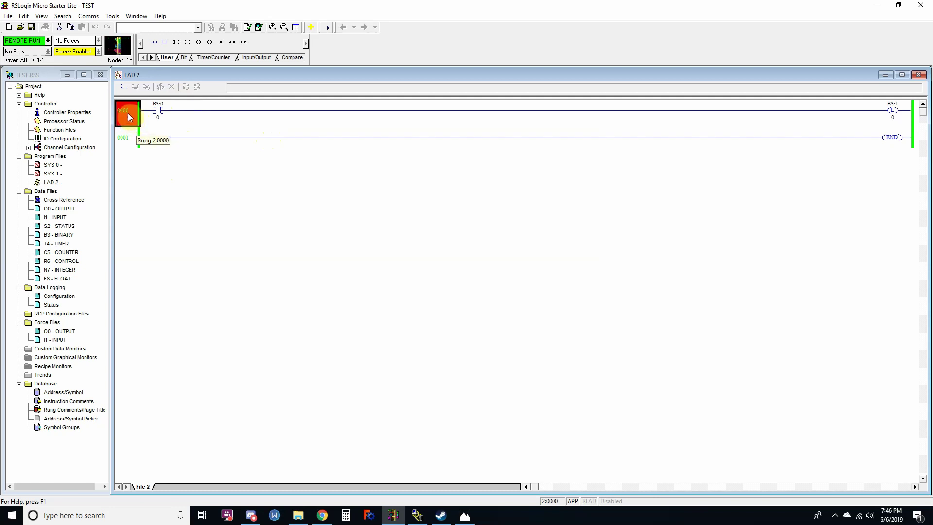
key("ctrl+v")
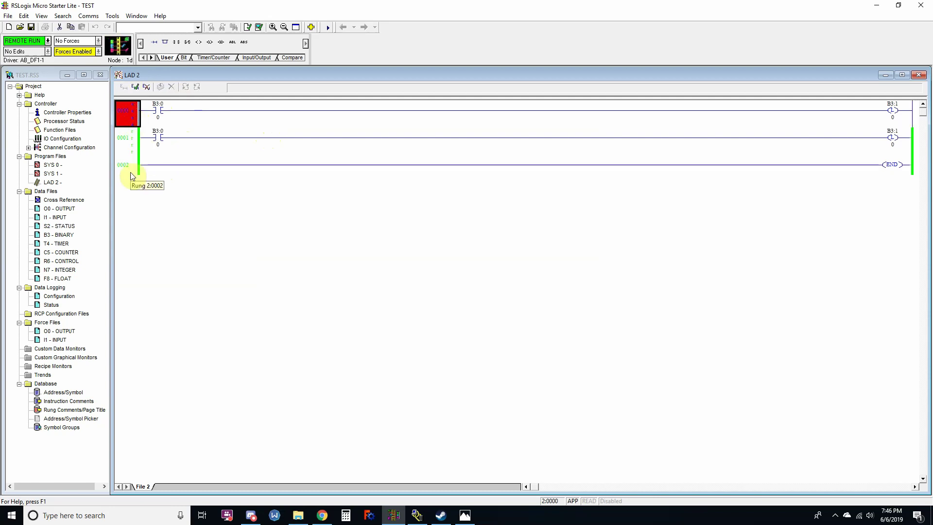
left_click(134, 144)
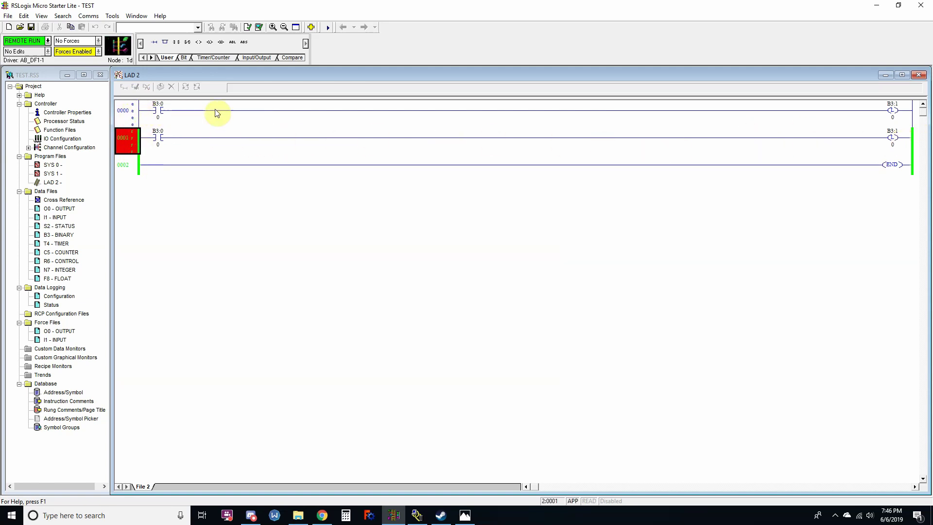
left_click(158, 111)
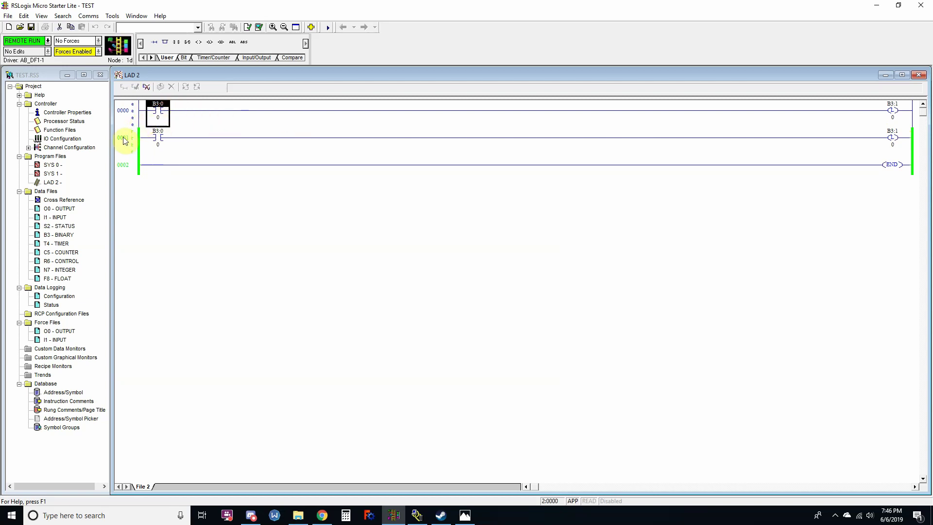
left_click(124, 111)
left_click(157, 111)
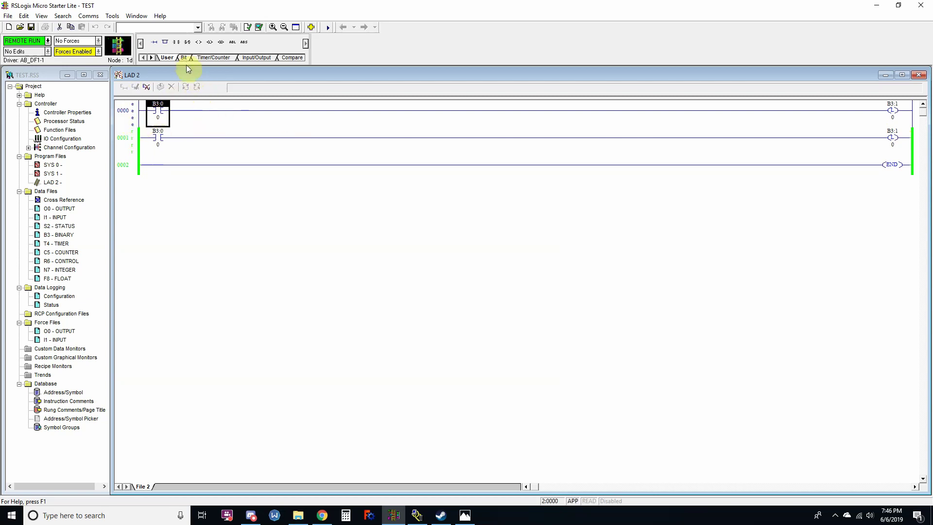
Step: Add a branch around B3:0/0 with a parallel B3:0/1 contact on its lower leg
left_click(166, 43)
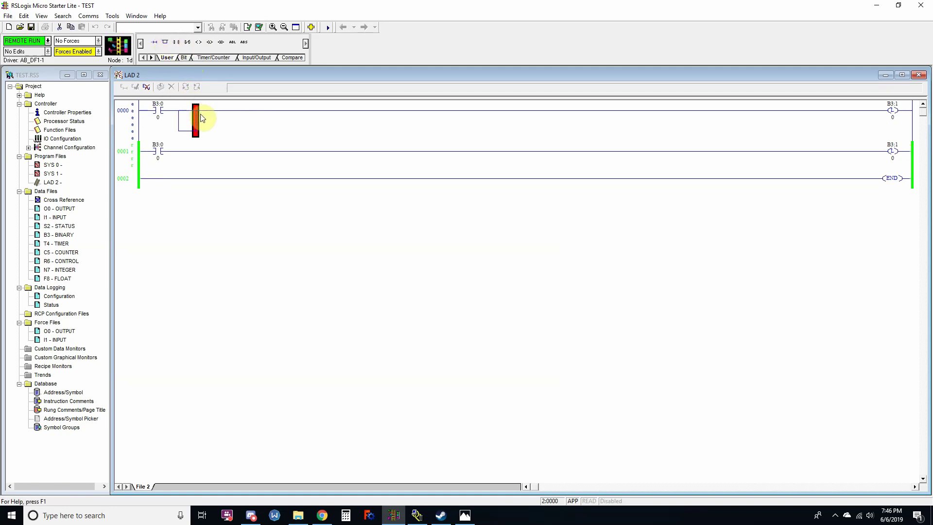
left_click_drag(197, 119, 146, 129)
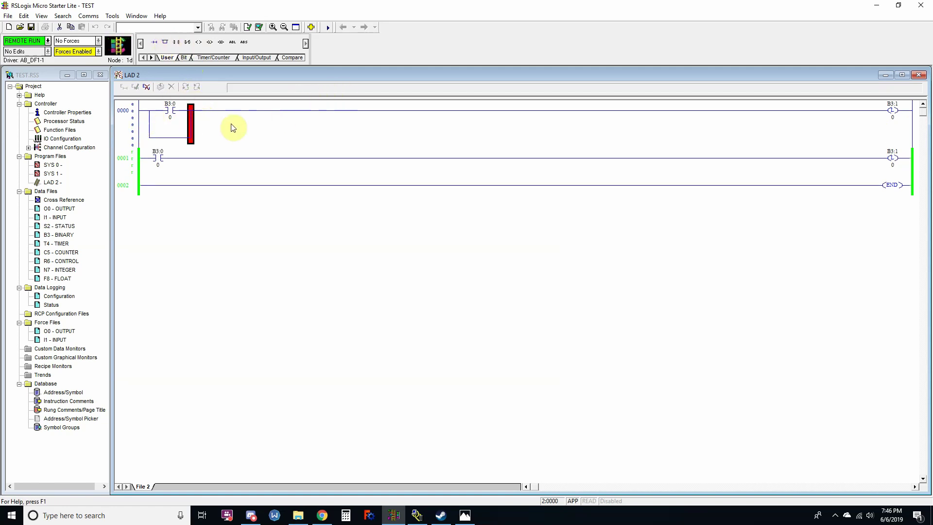
left_click(152, 134)
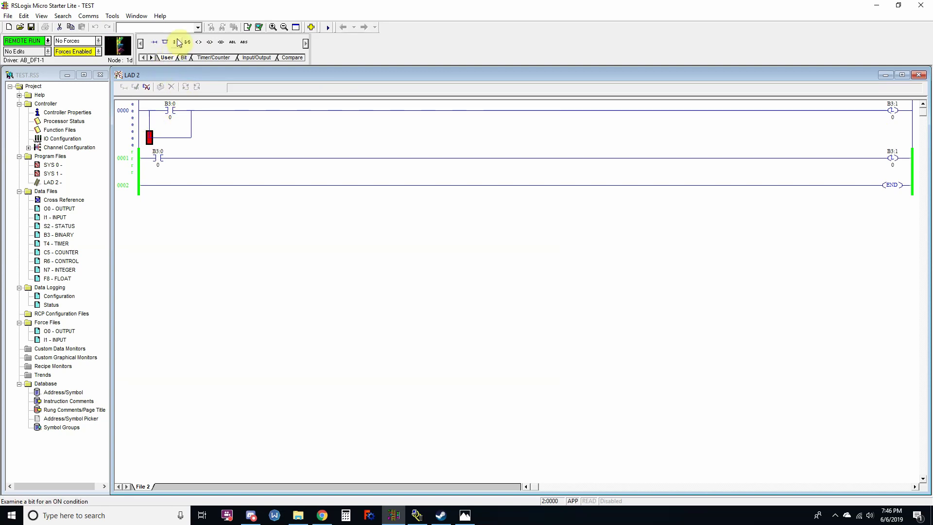
left_click(176, 42)
double_click(173, 131)
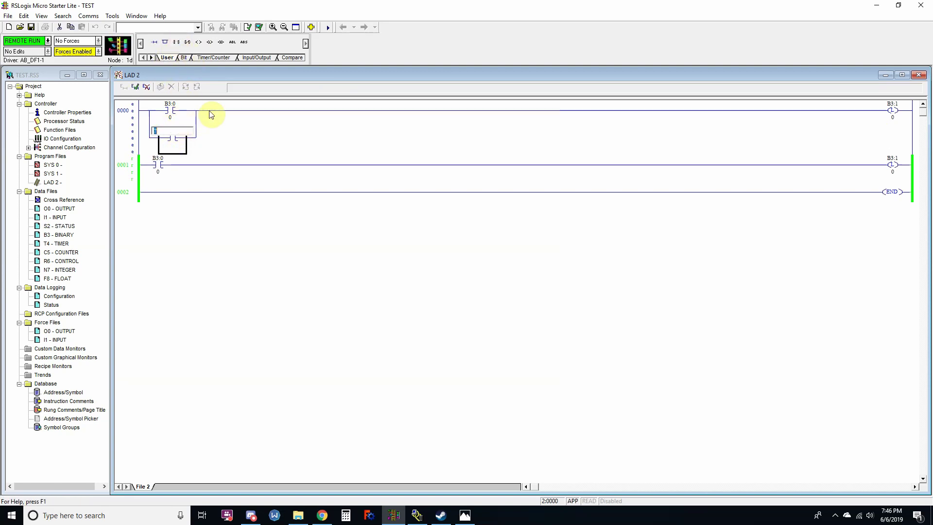
type("B3:0/1")
key("Return")
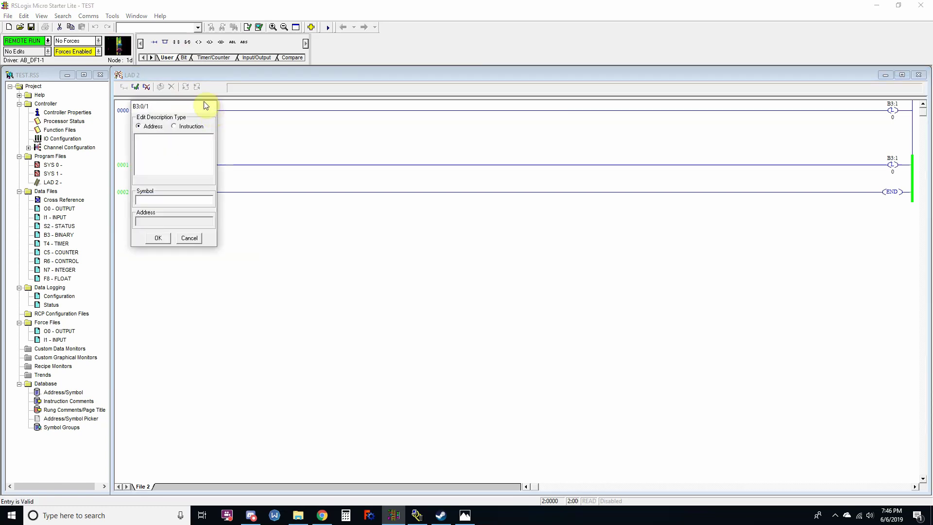
left_click(152, 237)
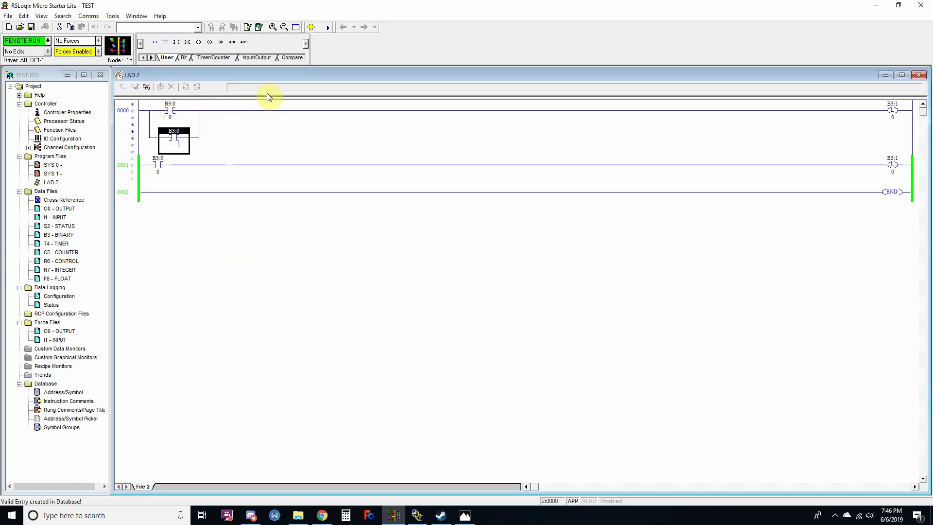
Step: Accept the rung 0000 edits, then test and assemble them, confirming each prompt
left_click(130, 128)
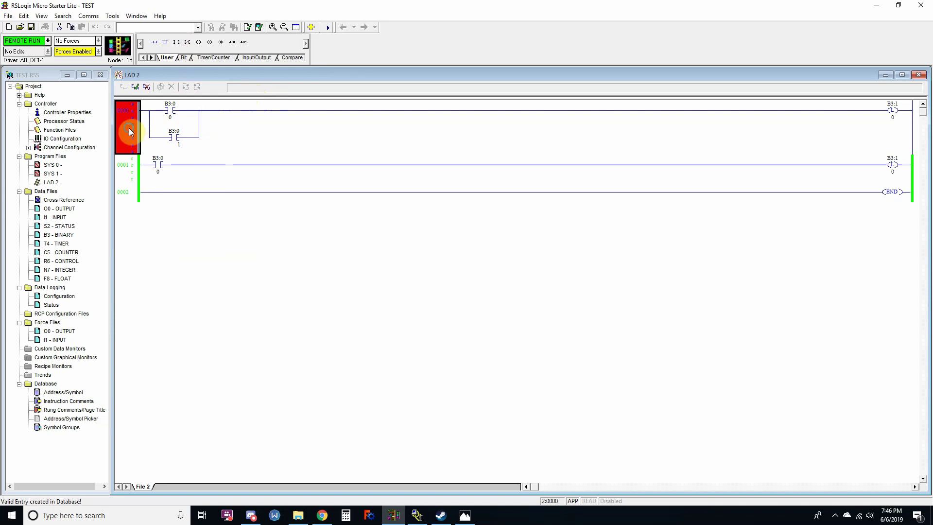
right_click(128, 127)
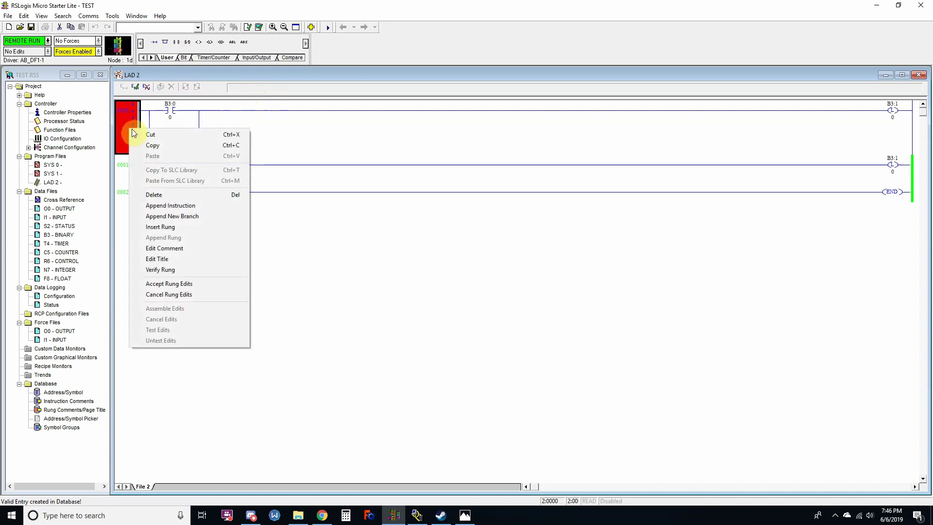
left_click(196, 284)
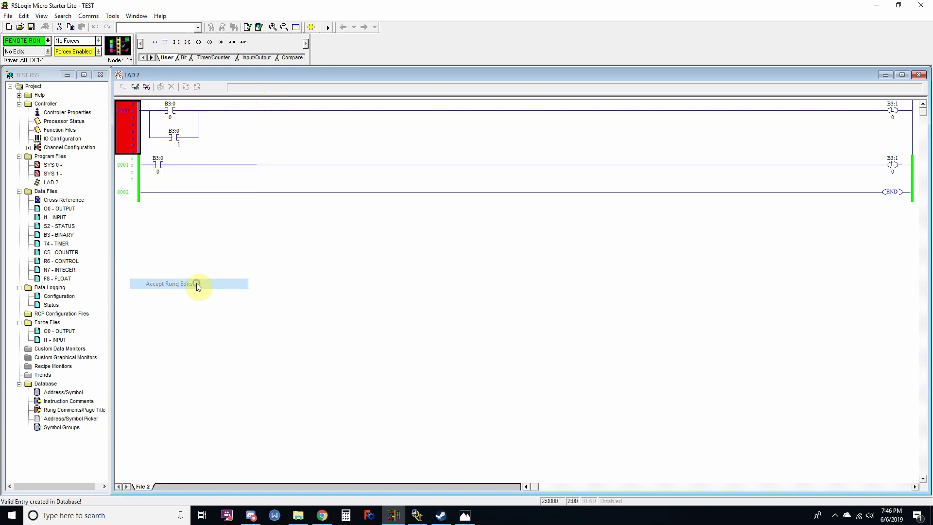
right_click(131, 122)
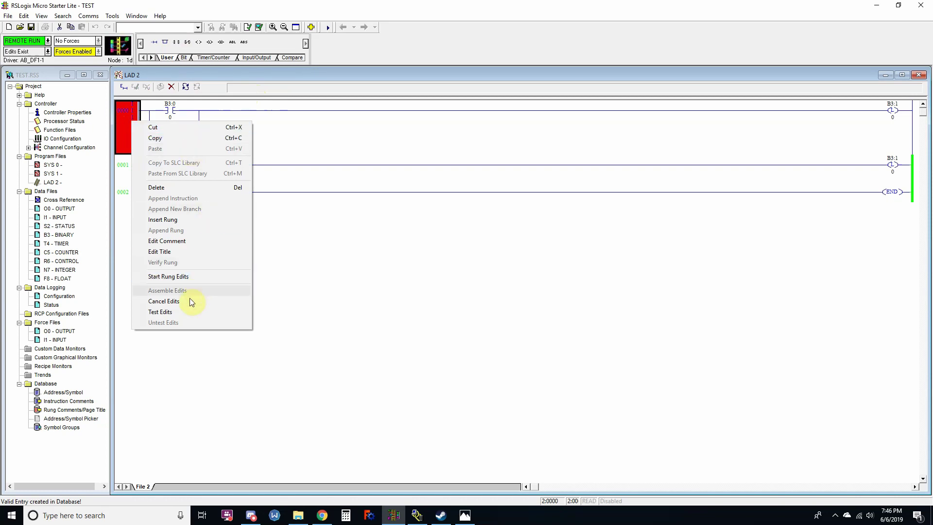
left_click(179, 310)
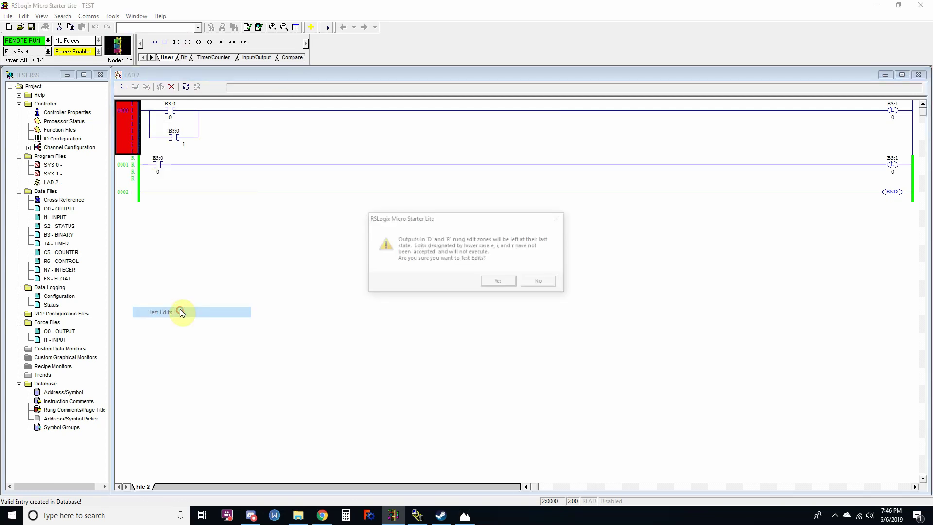
left_click(501, 281)
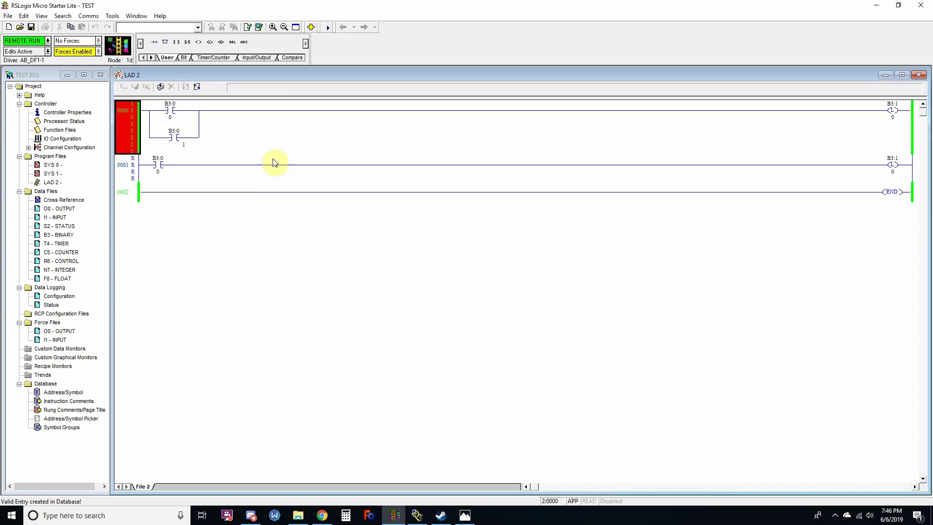
right_click(129, 132)
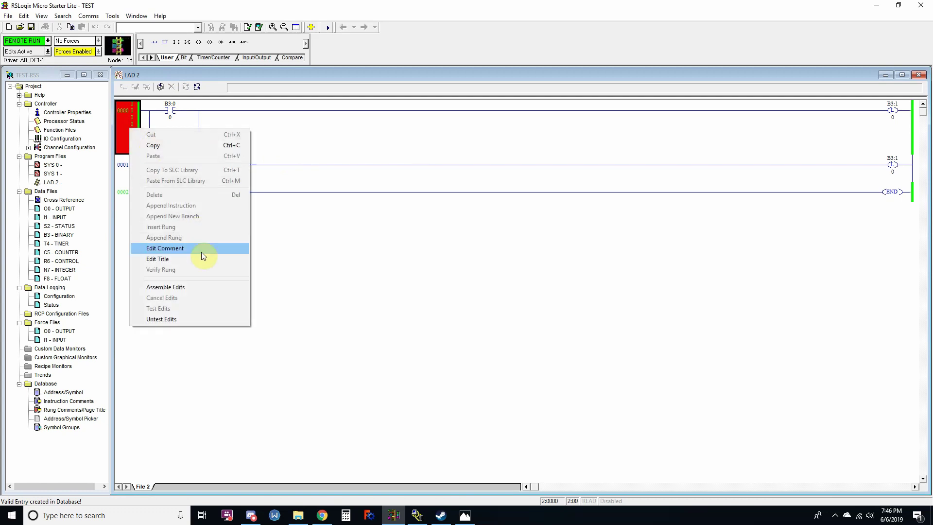
left_click(198, 290)
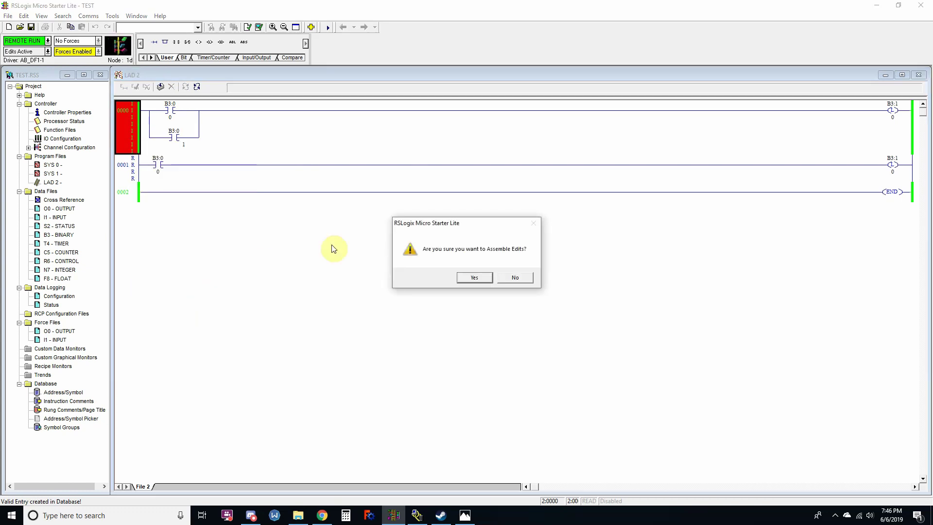
left_click(484, 279)
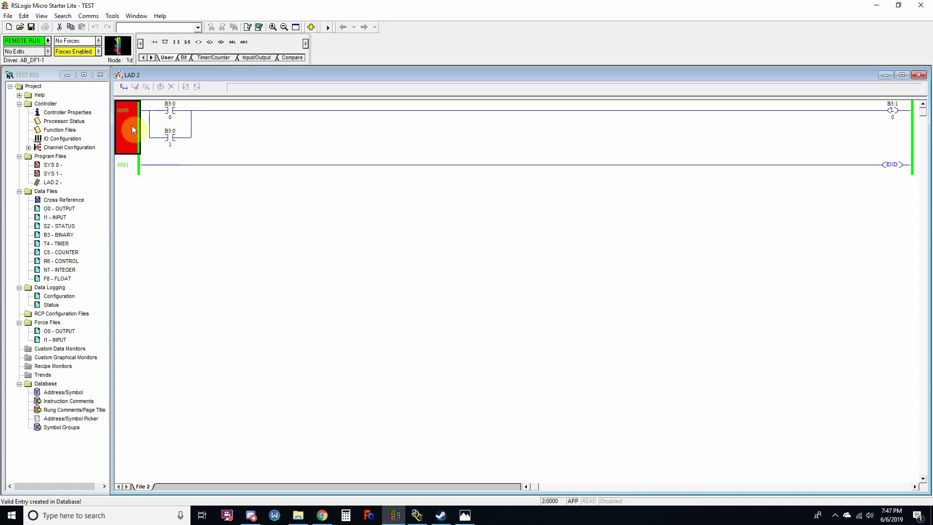
Step: Toggle the B3:0/1 contact bit on to energize B3:1, then back off
left_click(171, 138)
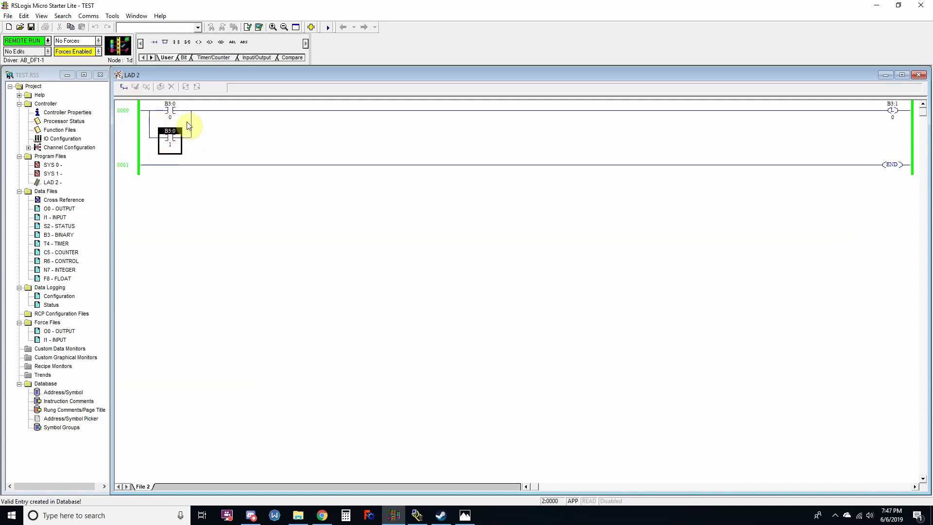
left_click(169, 103)
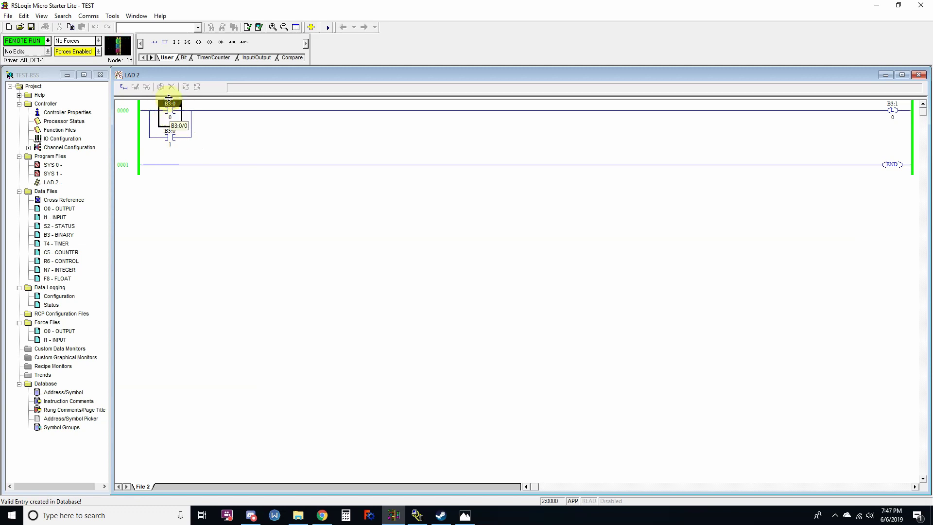
left_click(170, 136)
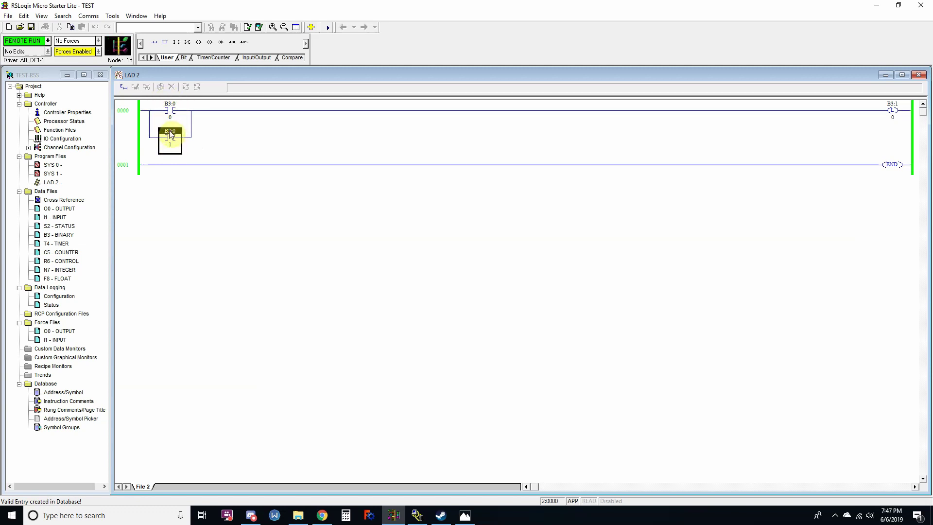
right_click(170, 135)
left_click(247, 293)
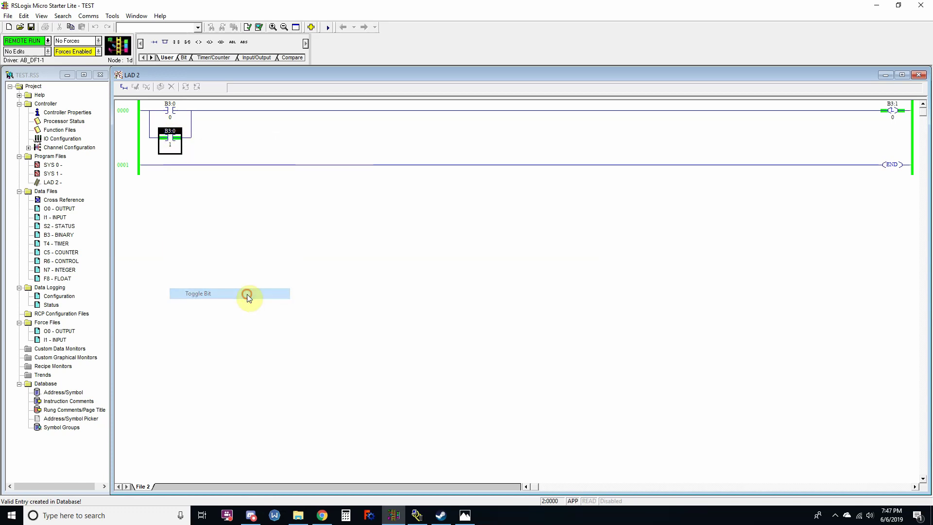
right_click(175, 140)
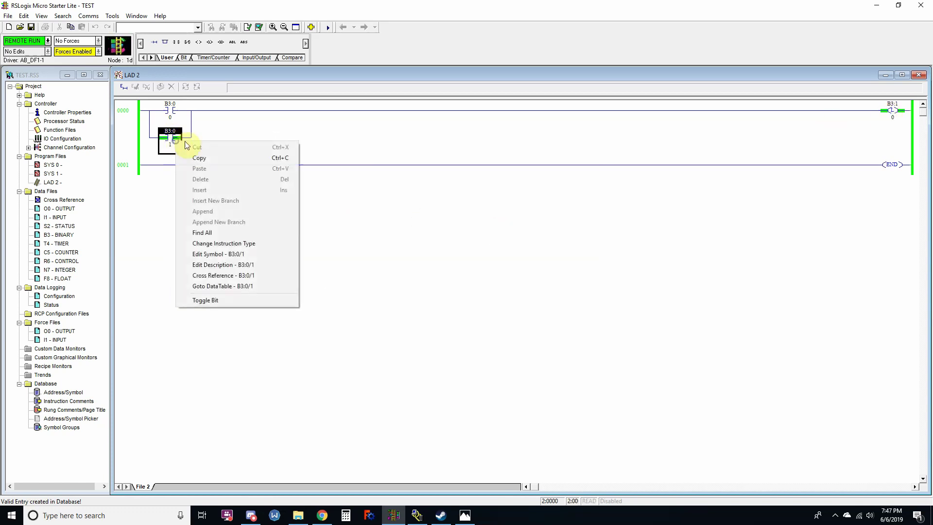
left_click(229, 300)
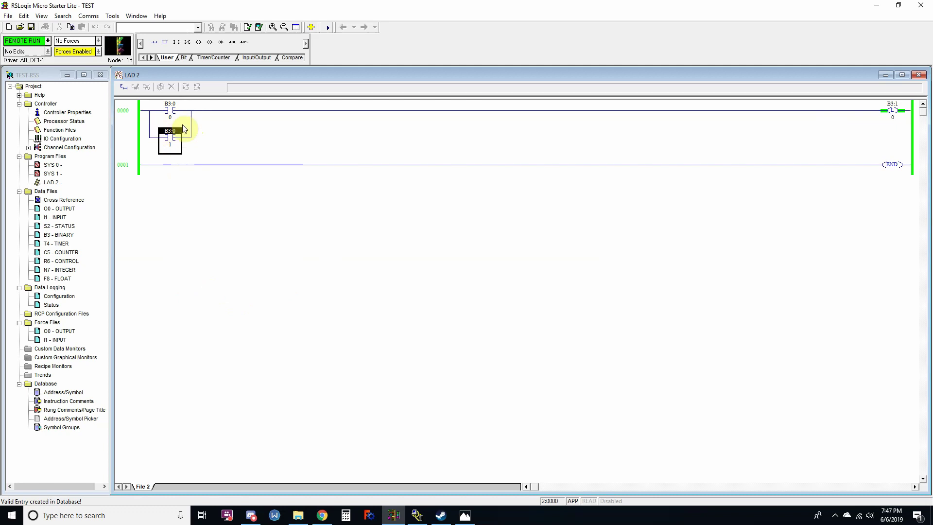
Step: Start an online edit of rung 0000 and delete its B3:0/1 branch
left_click(126, 117)
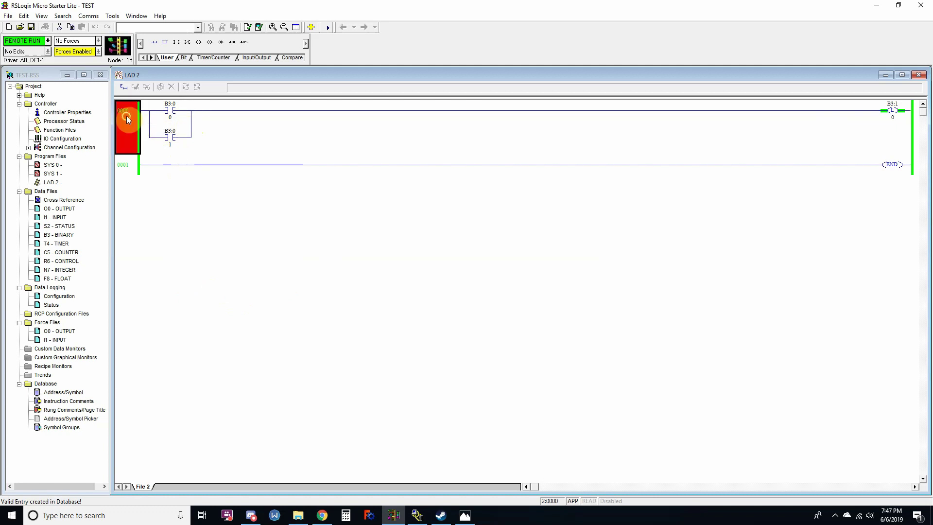
key("ctrl+c")
key("ctrl+v")
left_click(151, 138)
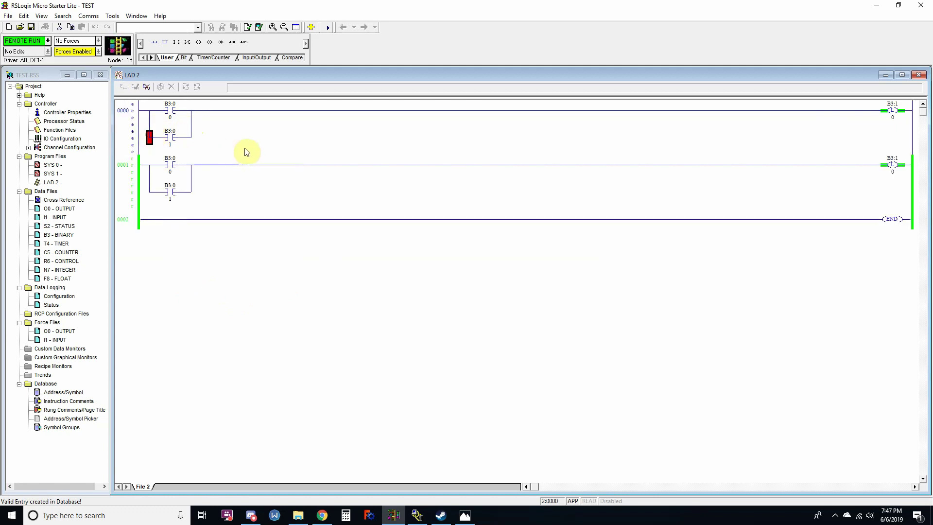
key("Delete")
Step: Accept the rung 0000 edits and confirm Test Edits
left_click(125, 113)
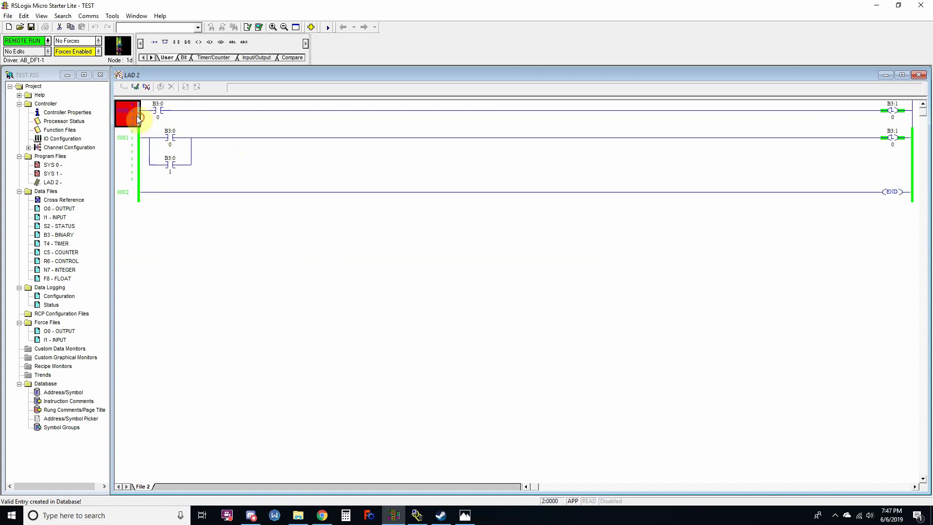
right_click(137, 113)
left_click(194, 269)
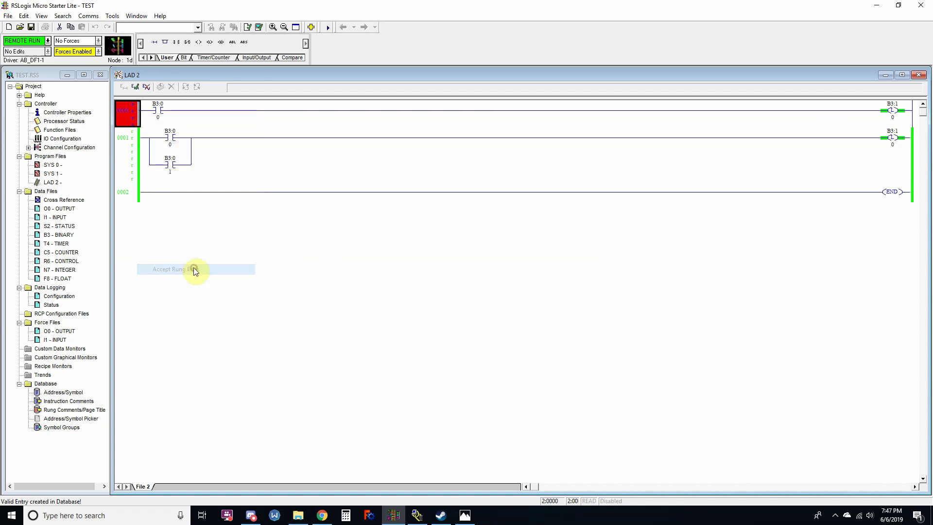
right_click(128, 117)
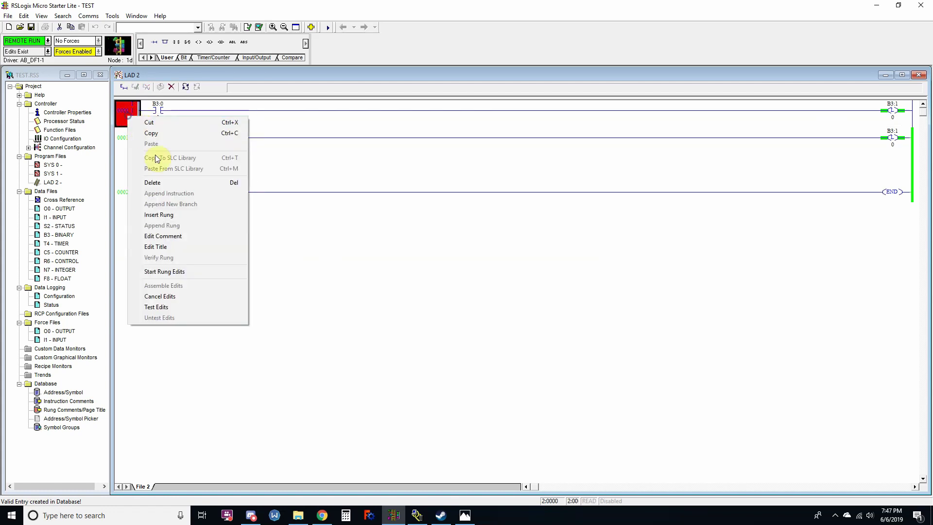
left_click(163, 308)
left_click(498, 281)
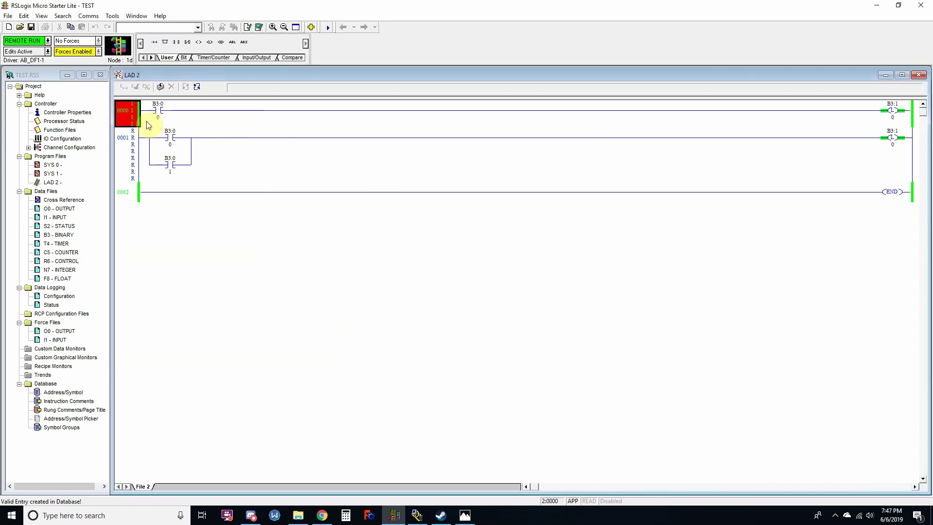
Step: Assemble the tested edits, then toggle the B3:1 output bit
right_click(128, 118)
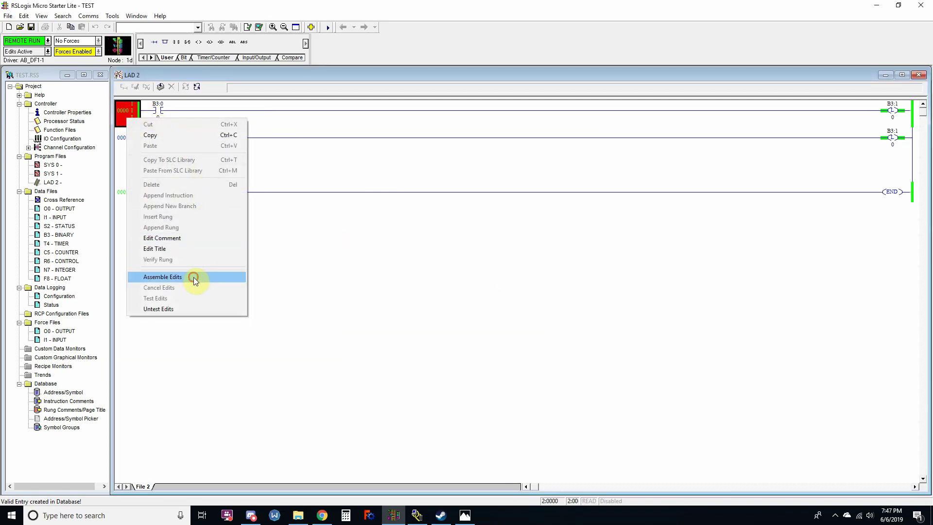
left_click(162, 276)
left_click(480, 280)
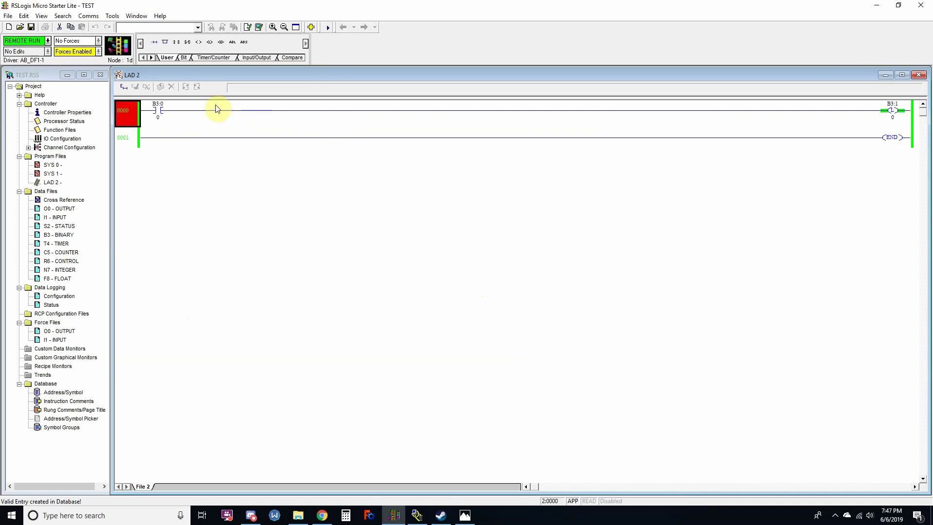
right_click(891, 111)
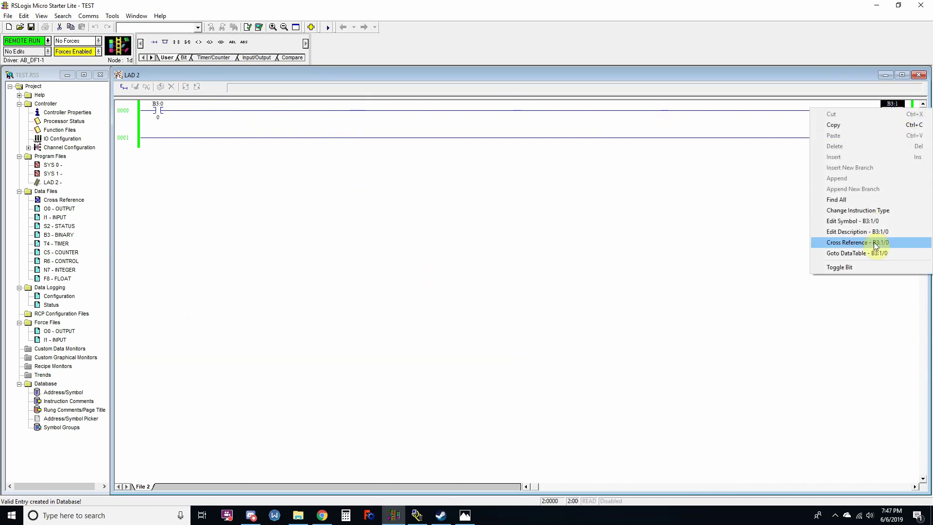
left_click(861, 269)
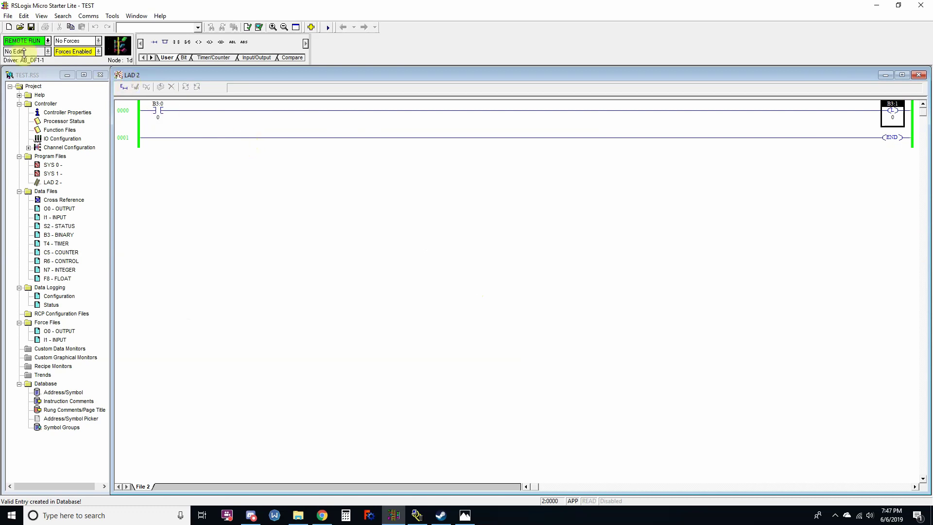